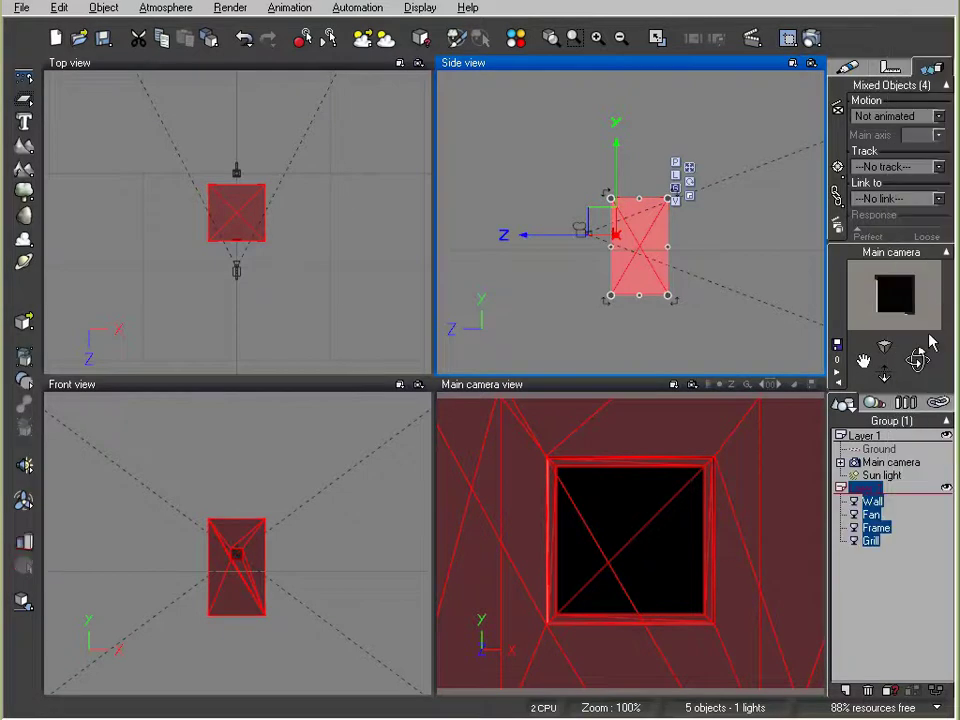
# Select all four objects in Layer 2 and list the materials they use.
pyautogui.click(915, 563)
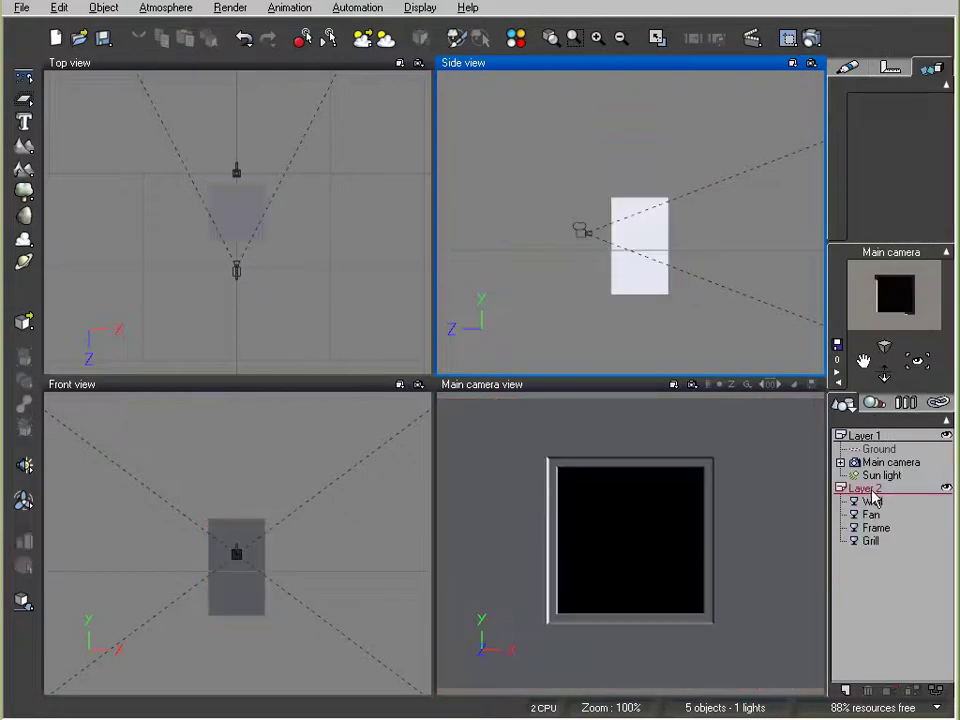
pyautogui.click(865, 488)
pyautogui.click(849, 68)
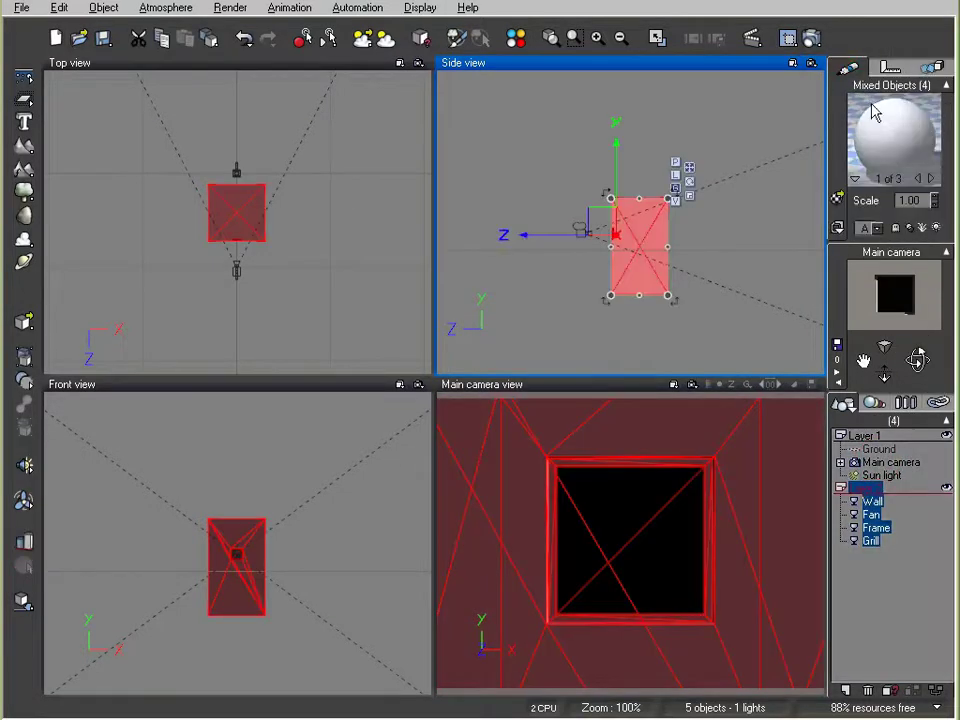
pyautogui.click(873, 108)
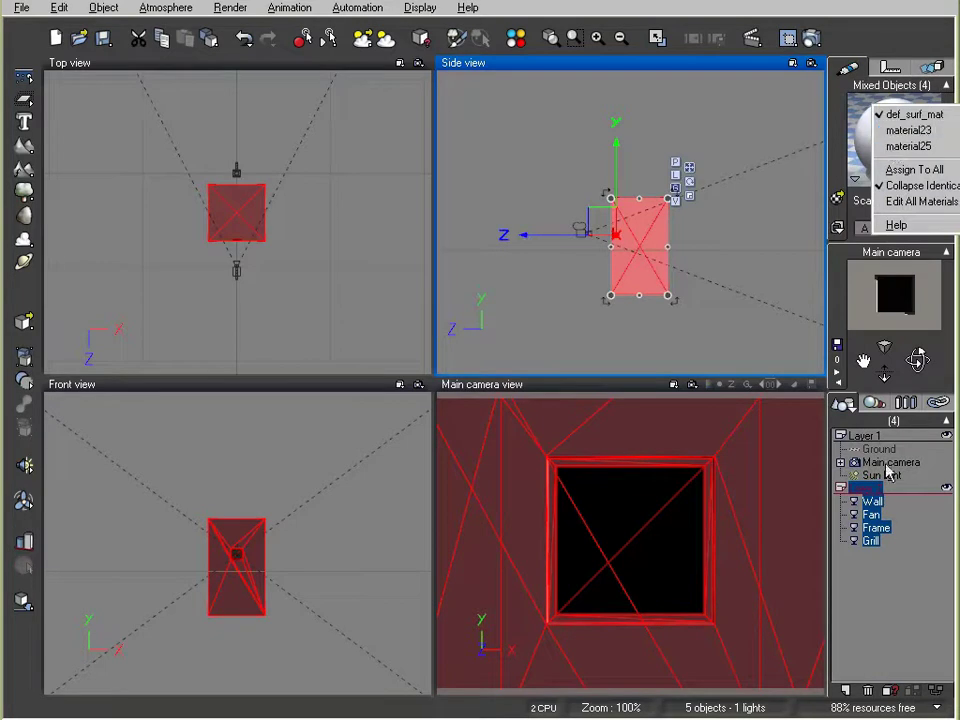
# Assign the Dirty Brick 2 material from the Walls collection to the Wall object.
pyautogui.click(878, 502)
pyautogui.doubleClick(898, 136)
pyautogui.doubleClick(259, 177)
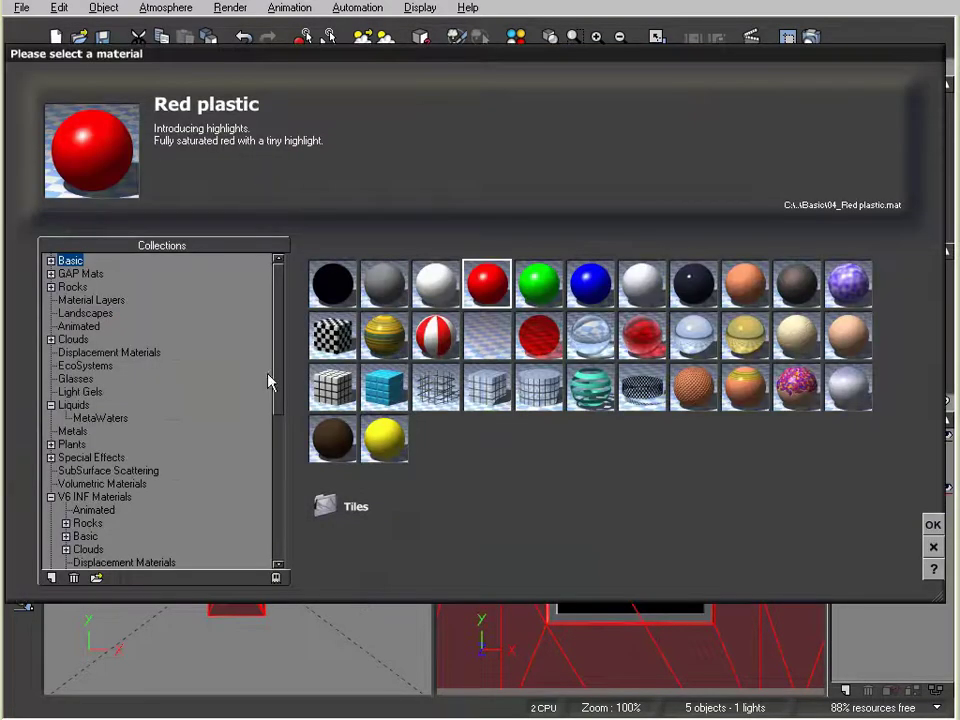
pyautogui.moveTo(278, 386); pyautogui.dragTo(224, 538)
pyautogui.click(85, 537)
pyautogui.click(933, 525)
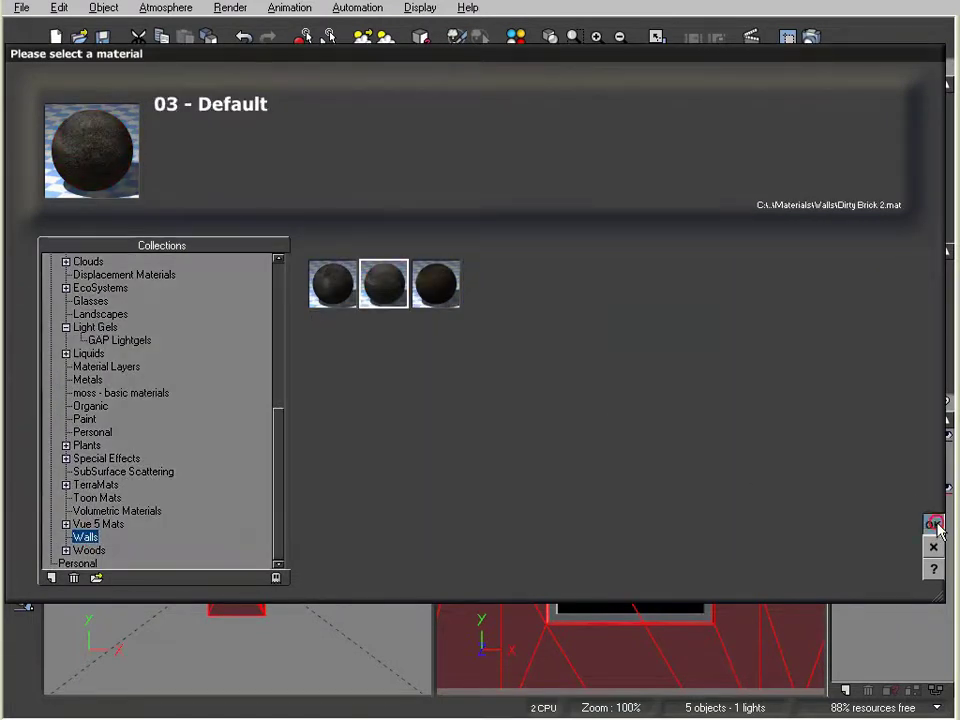
pyautogui.click(767, 378)
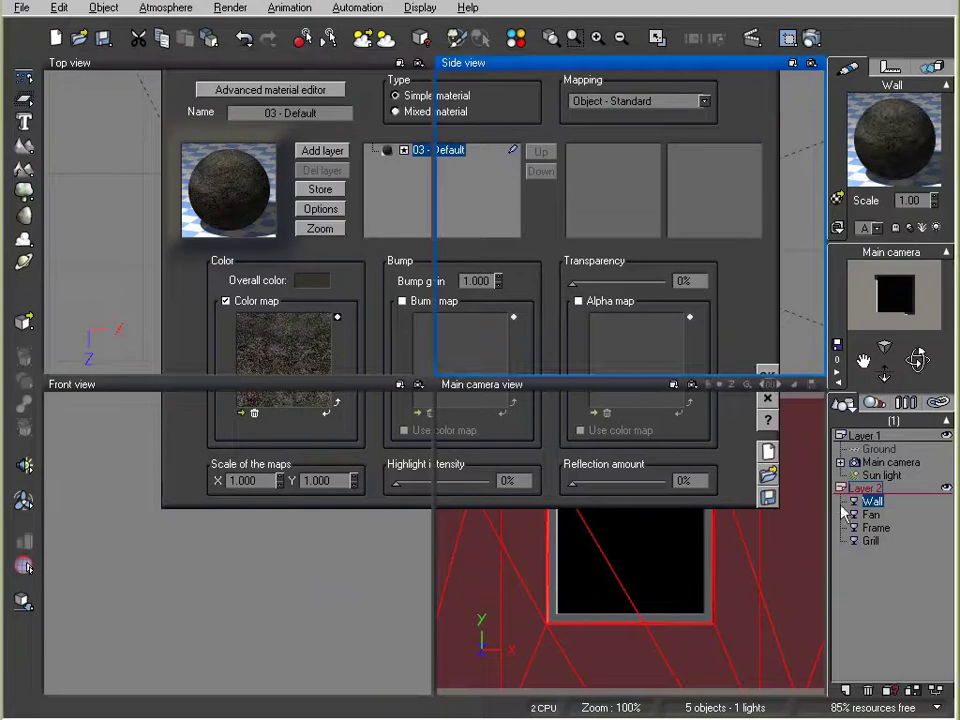
# Assign the Red plastic material from the Basic collection to the Fan object.
pyautogui.click(871, 514)
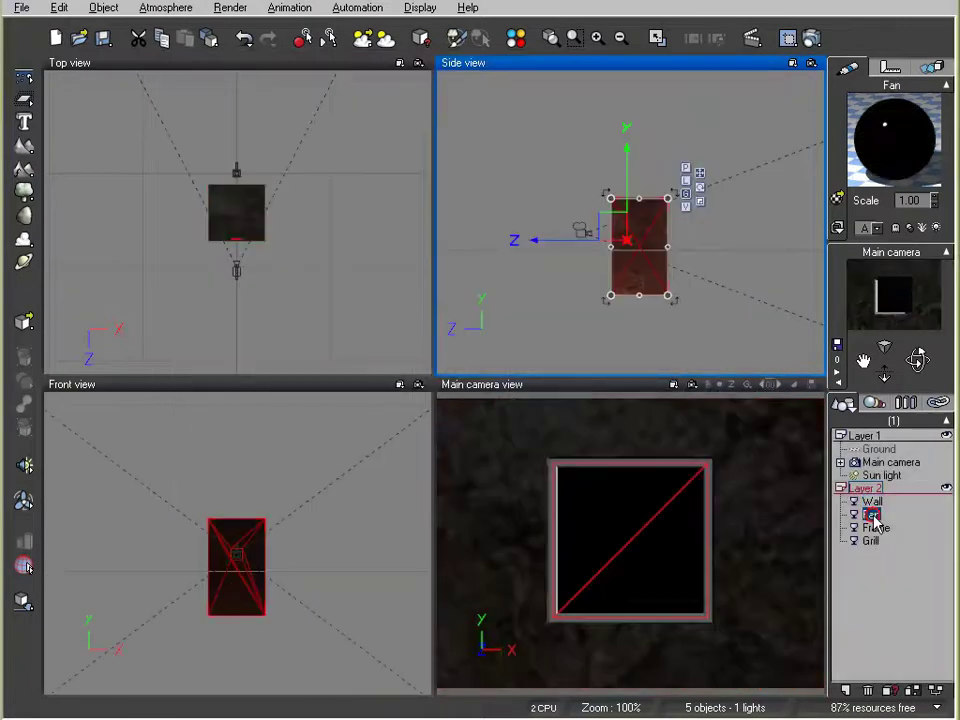
pyautogui.doubleClick(880, 148)
pyautogui.doubleClick(253, 185)
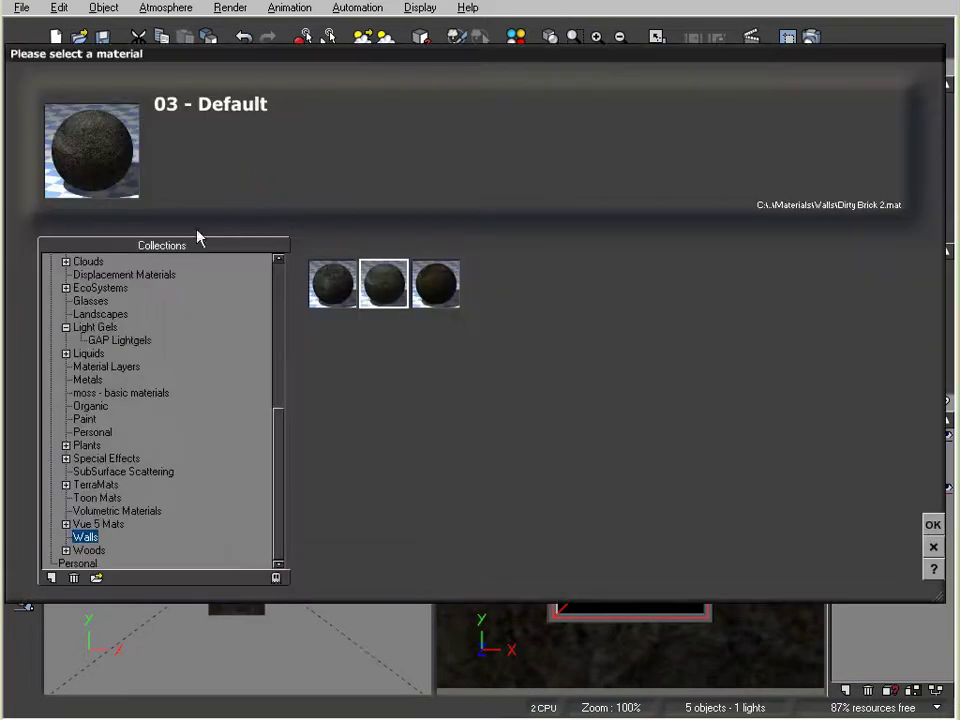
pyautogui.scroll(10, 282, 290)
pyautogui.click(82, 262)
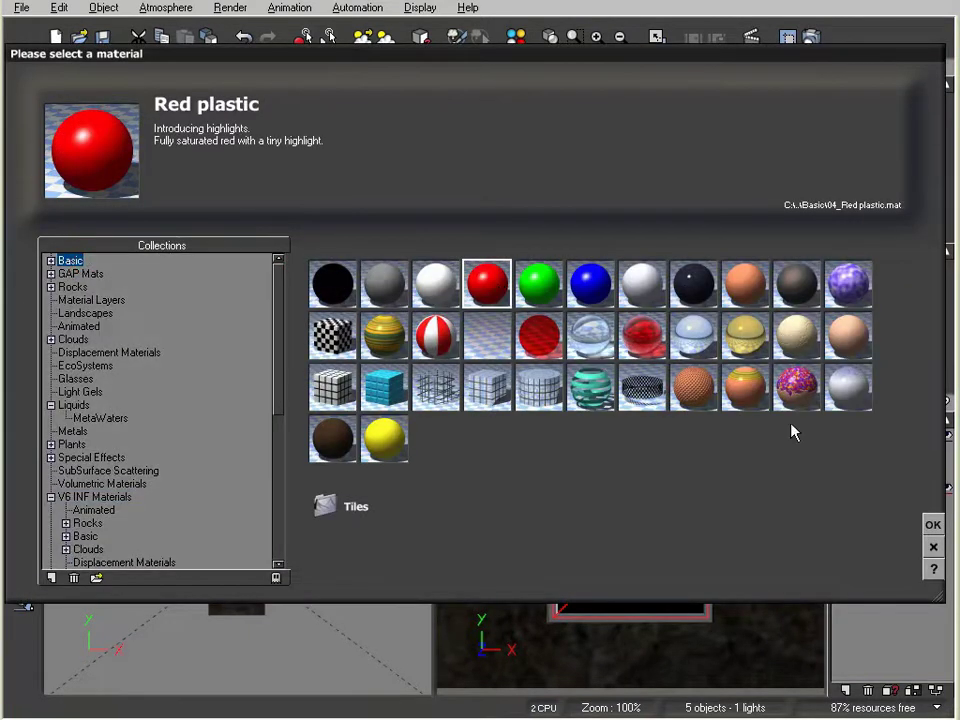
pyautogui.click(932, 524)
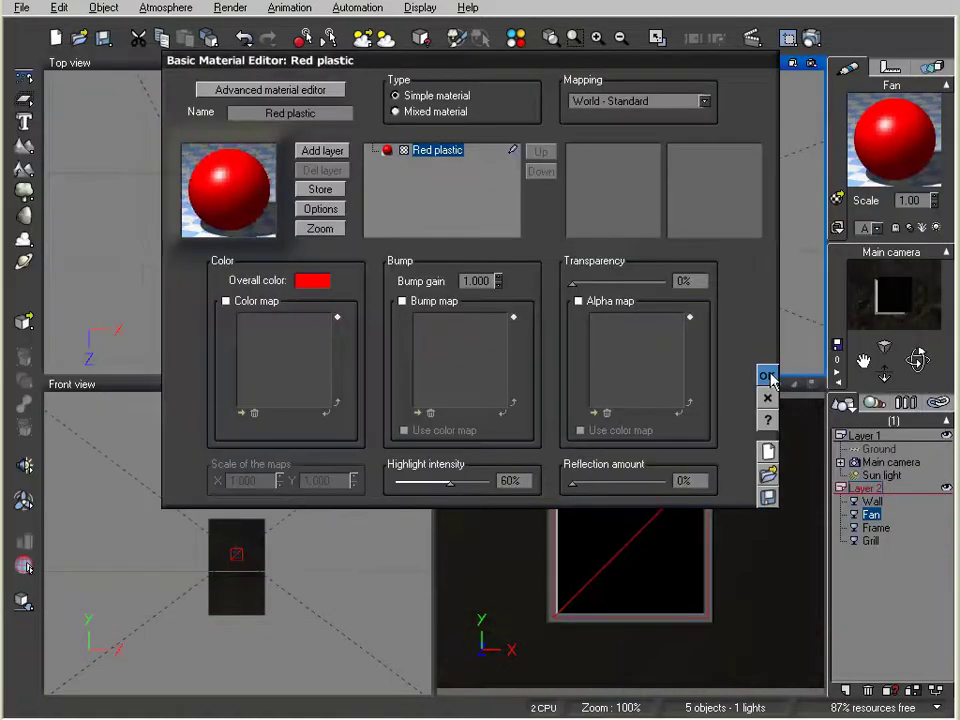
pyautogui.click(767, 371)
# Assign Painted Rusted Metal from the Metals collection to the Frame and copy that material onto the Grill.
pyautogui.click(870, 527)
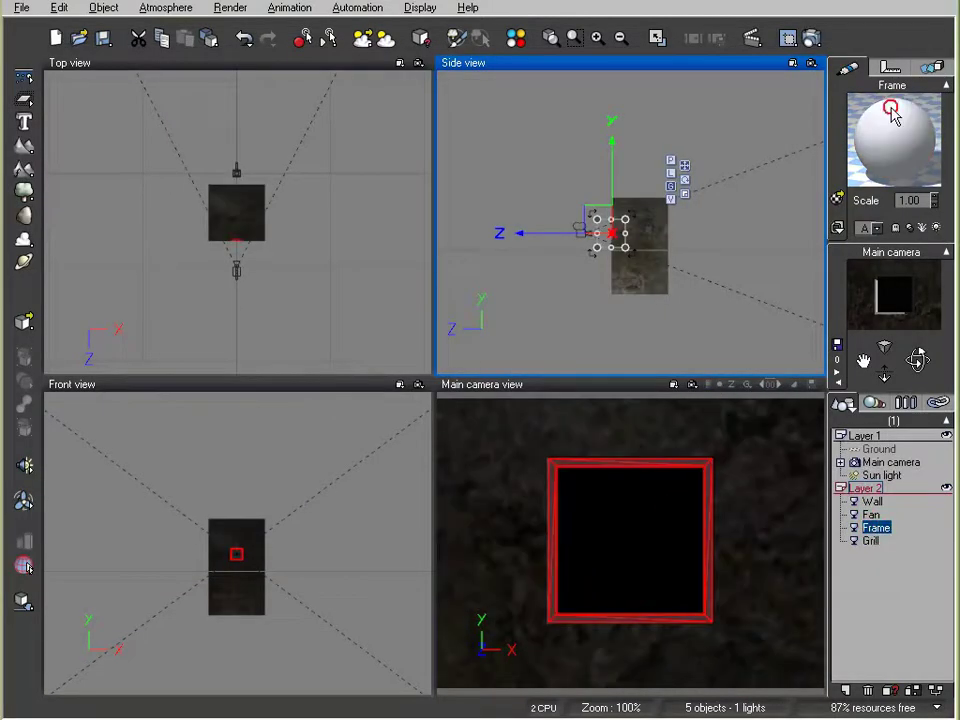
pyautogui.click(896, 114)
pyautogui.click(238, 201)
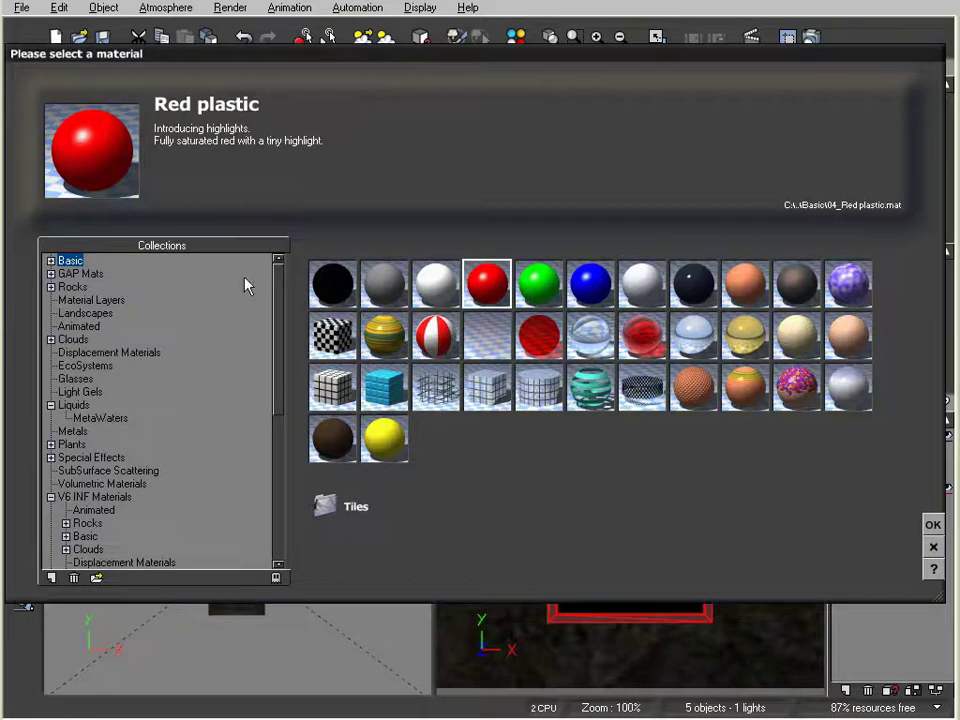
pyautogui.click(80, 431)
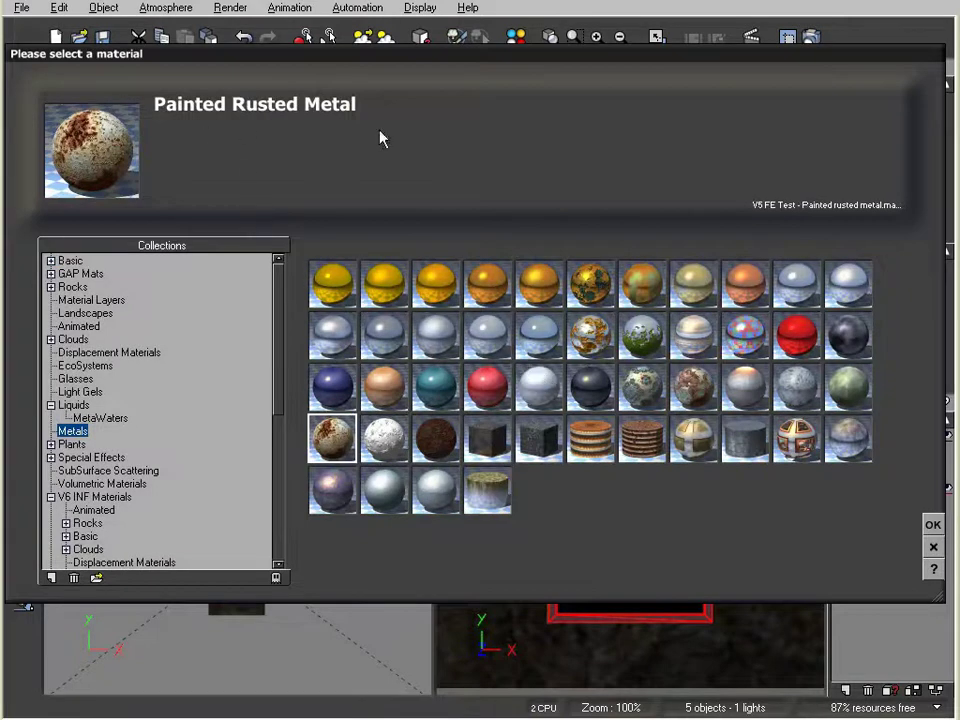
pyautogui.click(932, 524)
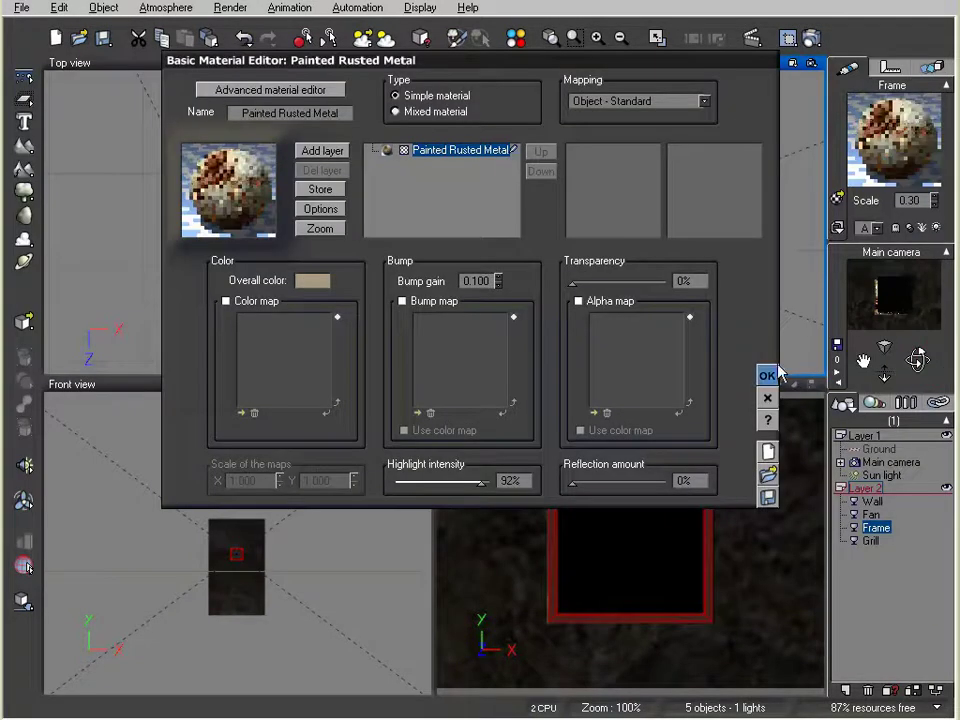
pyautogui.click(767, 376)
pyautogui.moveTo(880, 145); pyautogui.dragTo(871, 544)
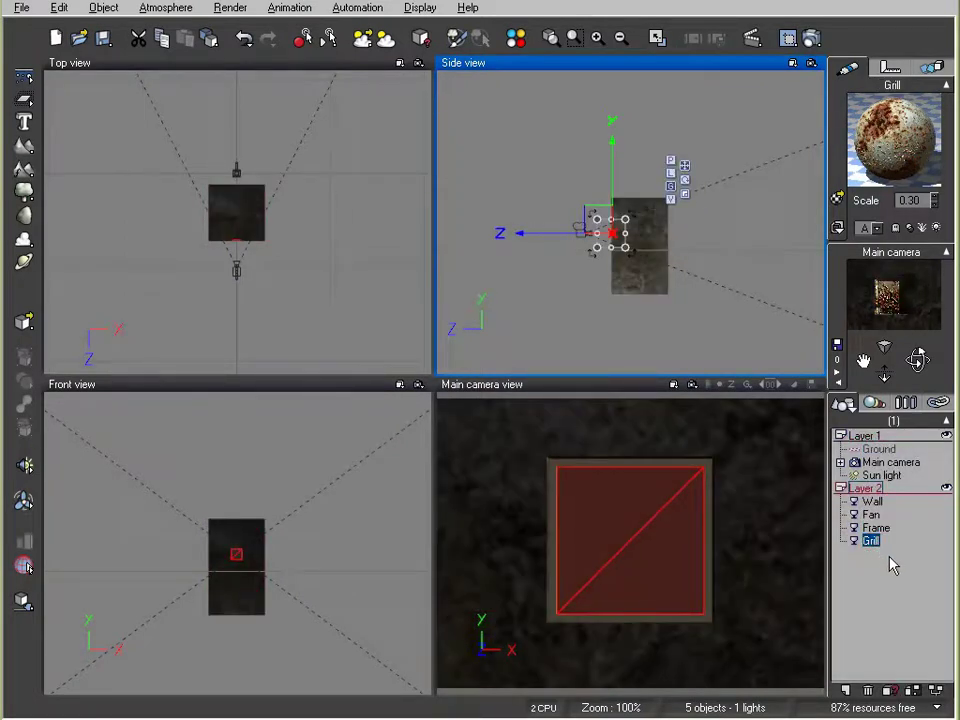
pyautogui.click(890, 560)
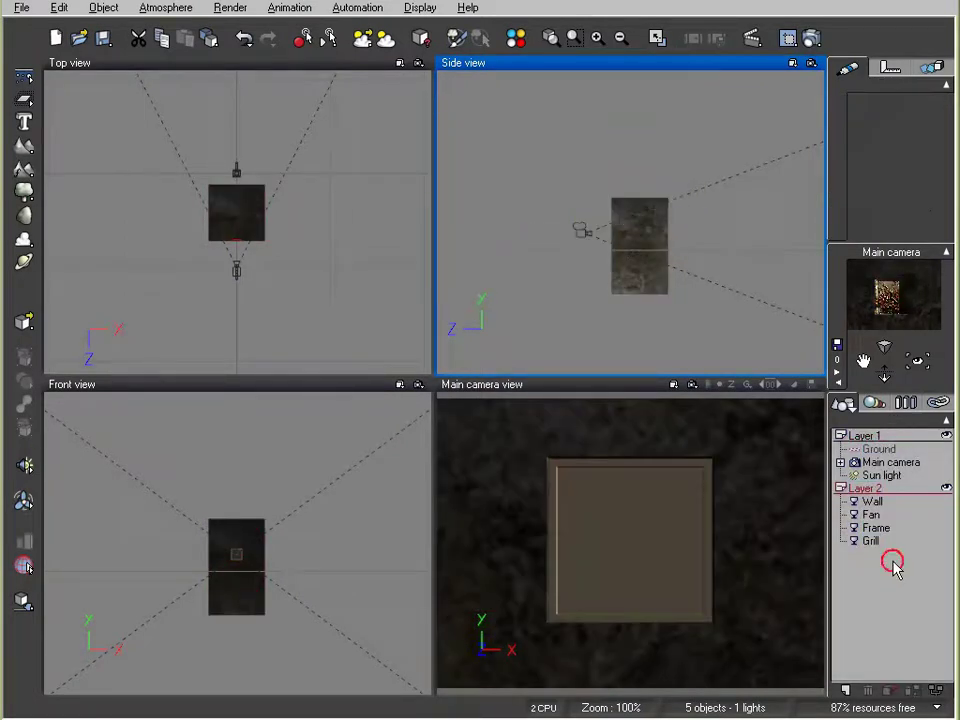
# Render a Preview-quality image of the scene to screen at 800x600 and close the render display.
pyautogui.click(810, 40)
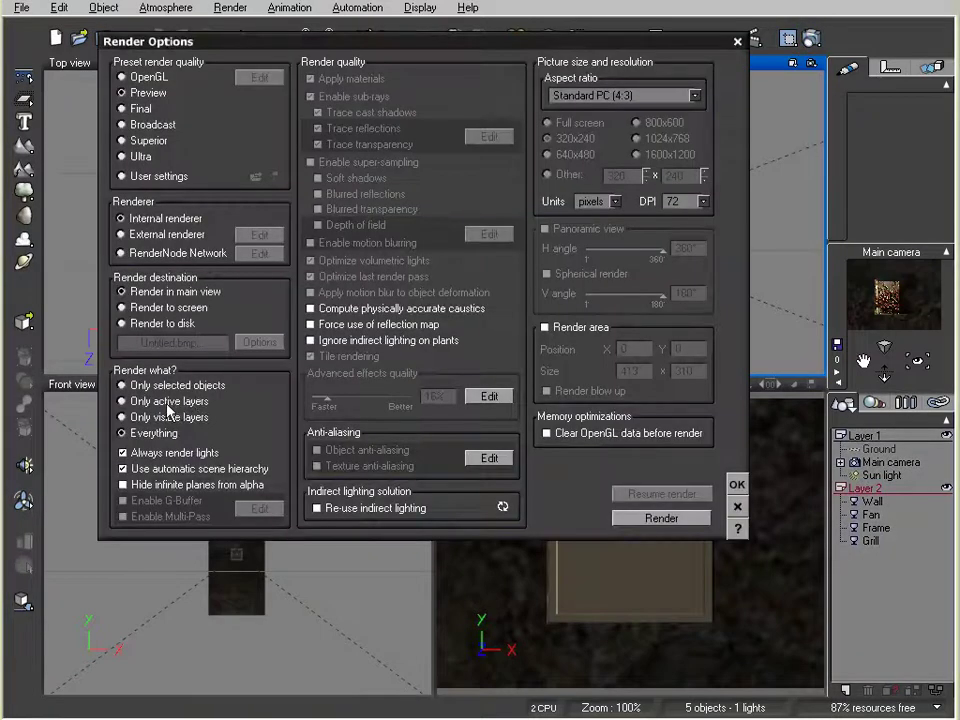
pyautogui.click(122, 307)
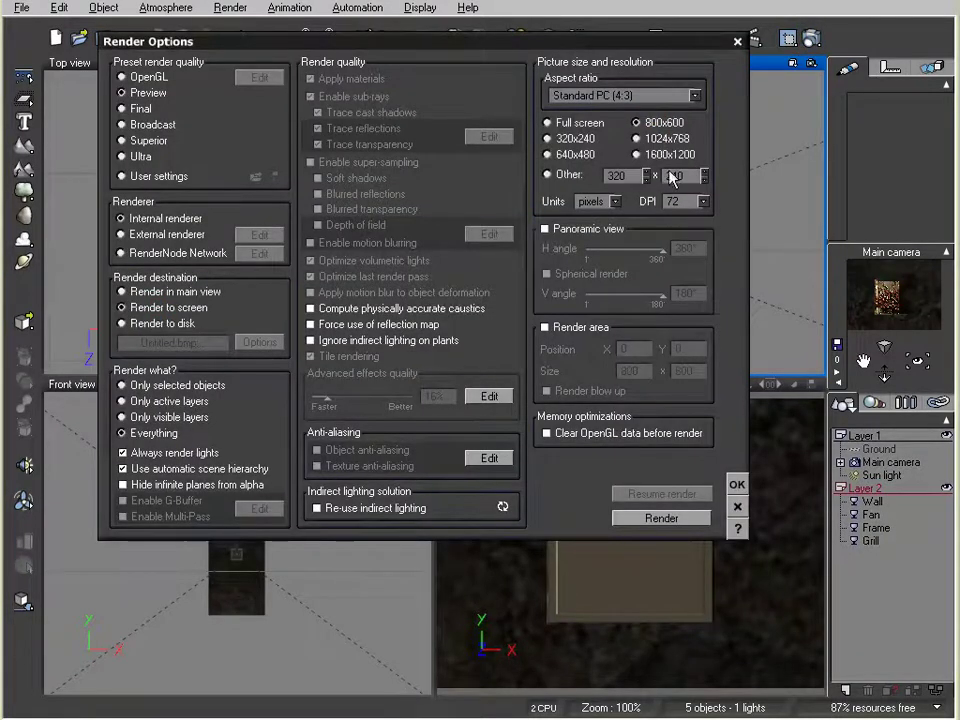
pyautogui.click(690, 518)
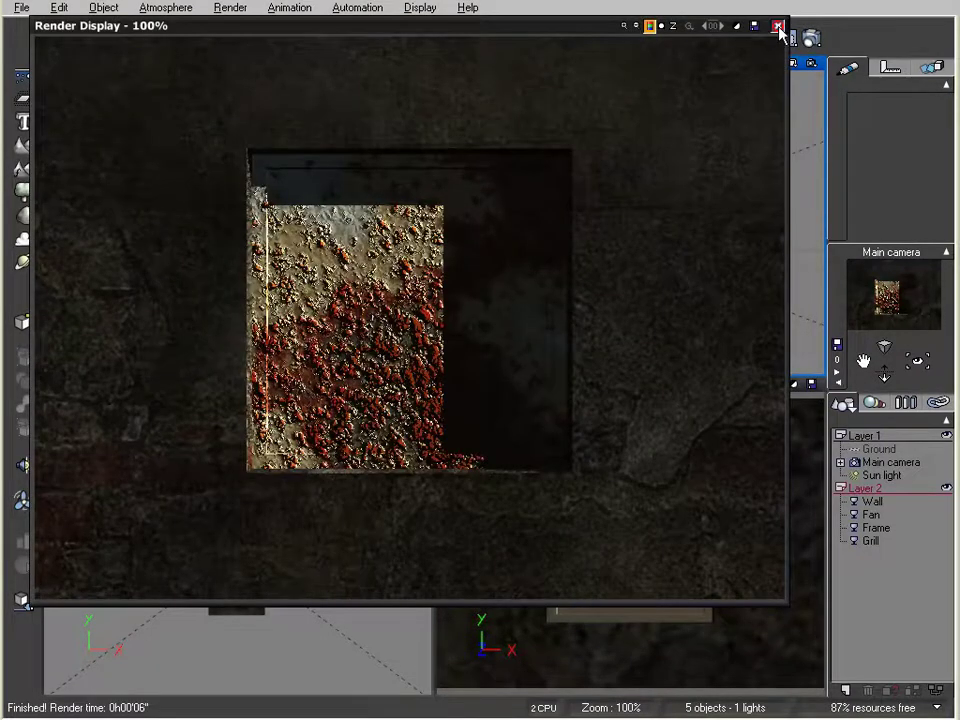
pyautogui.click(779, 28)
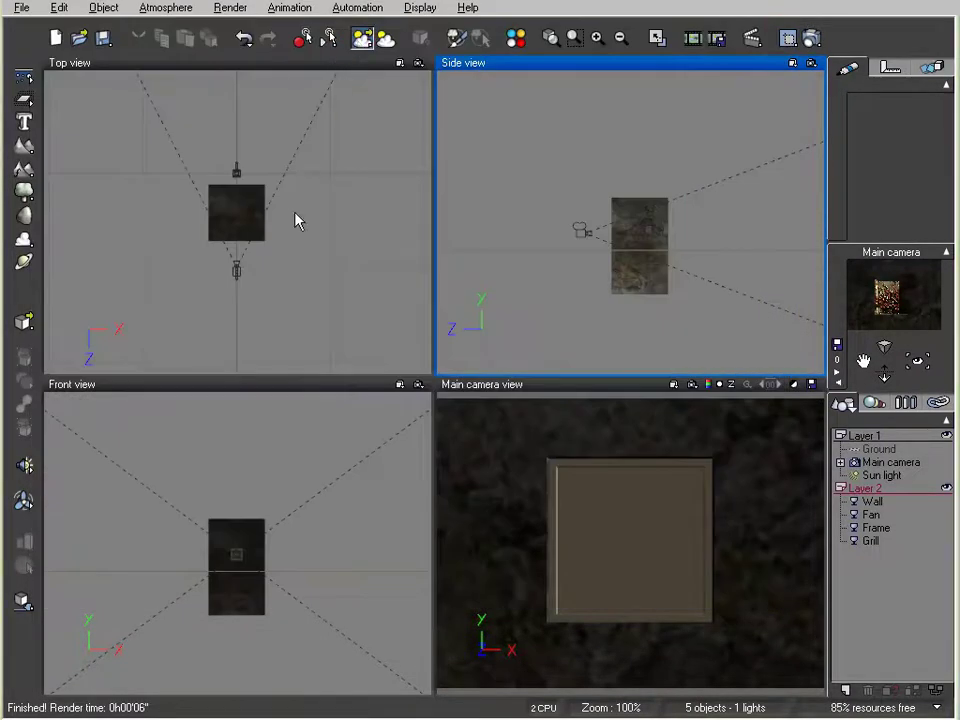
# Load a preset atmosphere and set its haze density to 0.
pyautogui.press('F5')
pyautogui.click(932, 524)
pyautogui.click(380, 37)
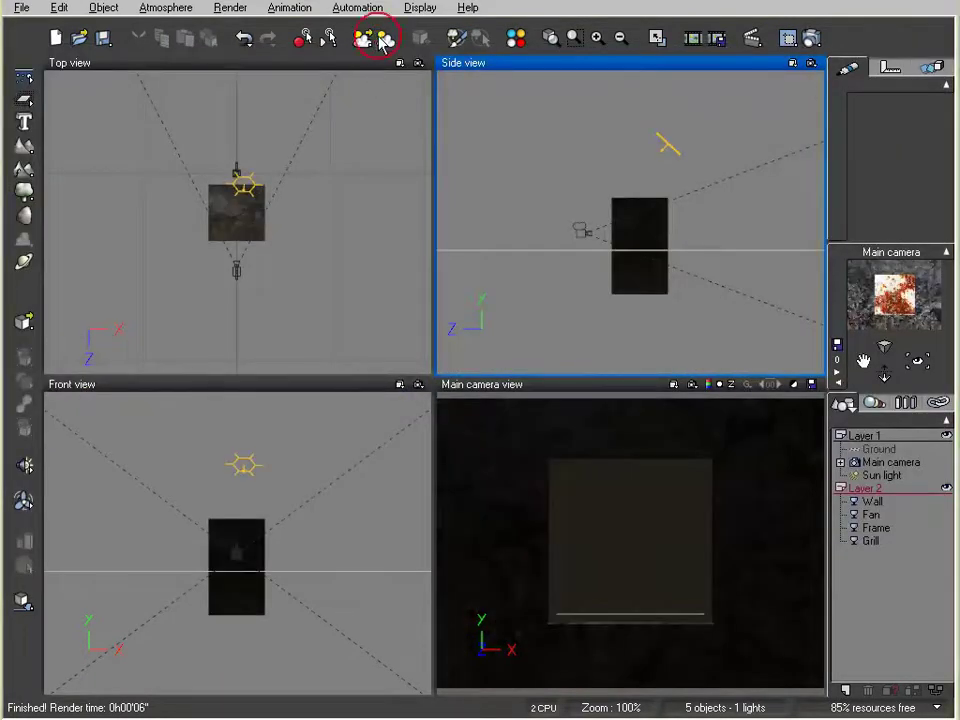
pyautogui.click(505, 189)
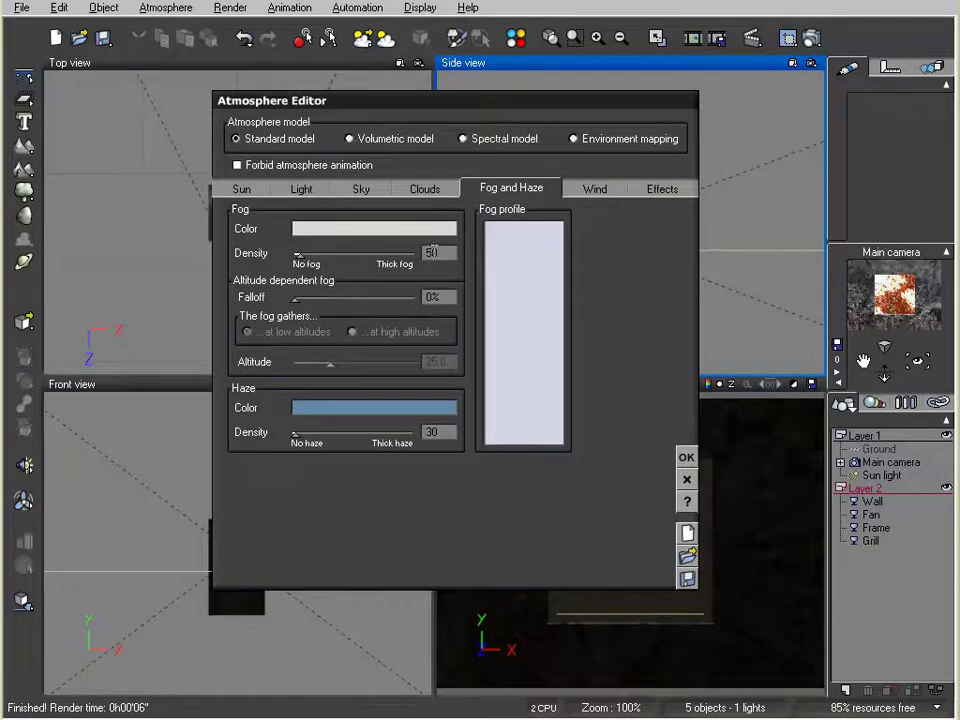
pyautogui.doubleClick(440, 431)
pyautogui.write('0')
# Set the atmosphere's light intensity to -2.00 and its light balance to 100% sunlight.
pyautogui.click(301, 189)
pyautogui.moveTo(408, 372); pyautogui.dragTo(464, 398)
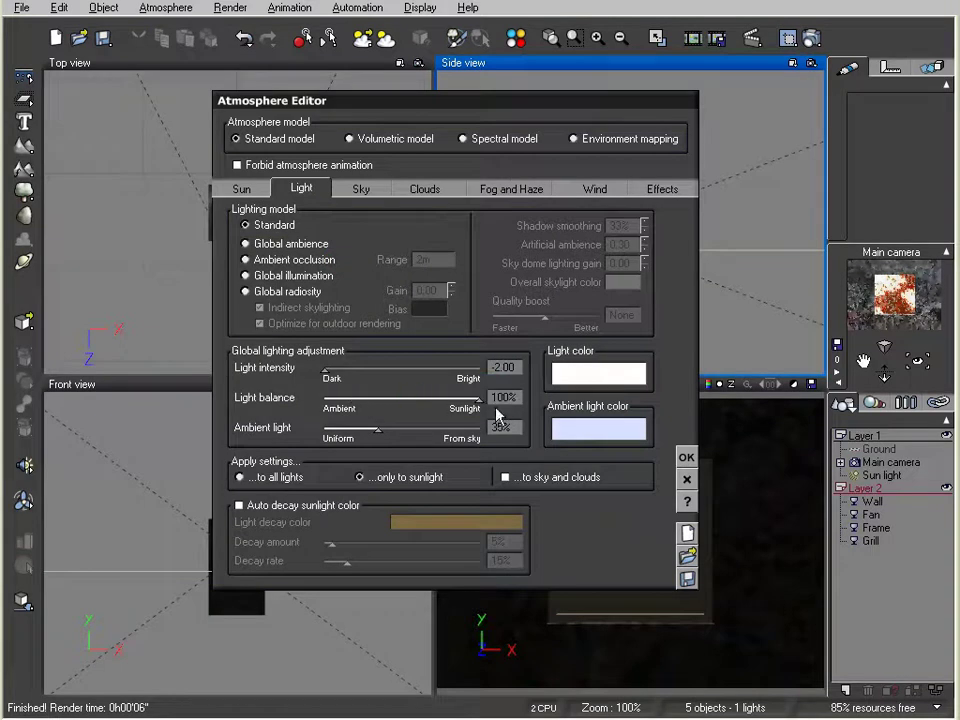
pyautogui.click(686, 457)
# Add a point light and place it in front of the wall, to the left of the camera in the top view.
pyautogui.moveTo(355, 314); pyautogui.dragTo(343, 249, button='right')
pyautogui.rightClick(345, 245)
pyautogui.click(371, 270)
pyautogui.moveTo(371, 270); pyautogui.dragTo(377, 210)
pyautogui.moveTo(390, 165); pyautogui.dragTo(351, 210)
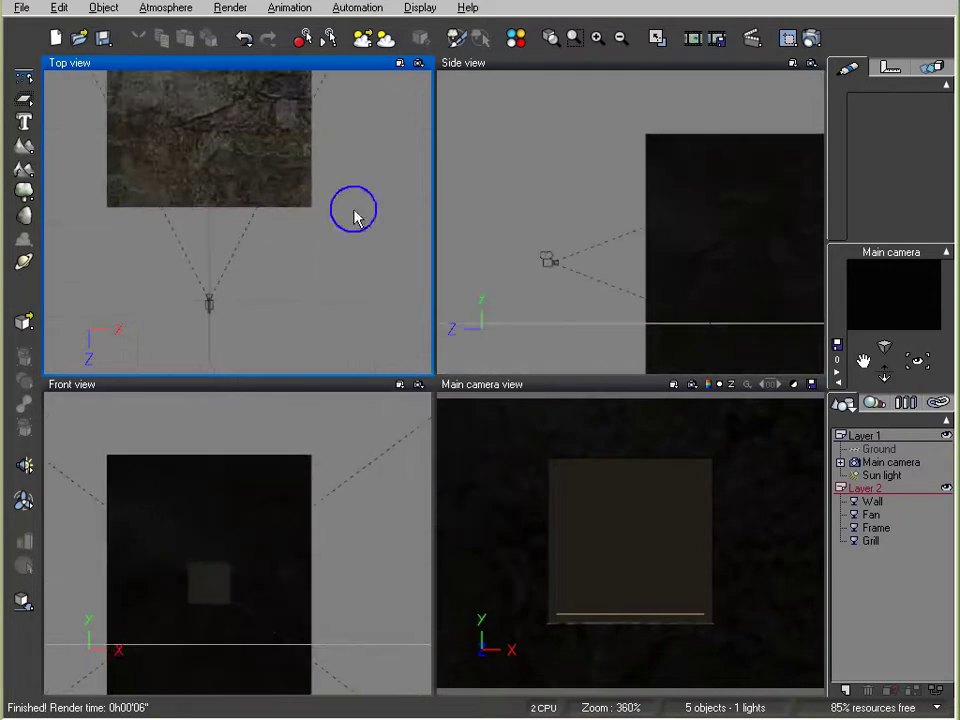
pyautogui.moveTo(36, 470); pyautogui.dragTo(64, 467)
pyautogui.moveTo(251, 237); pyautogui.dragTo(152, 258)
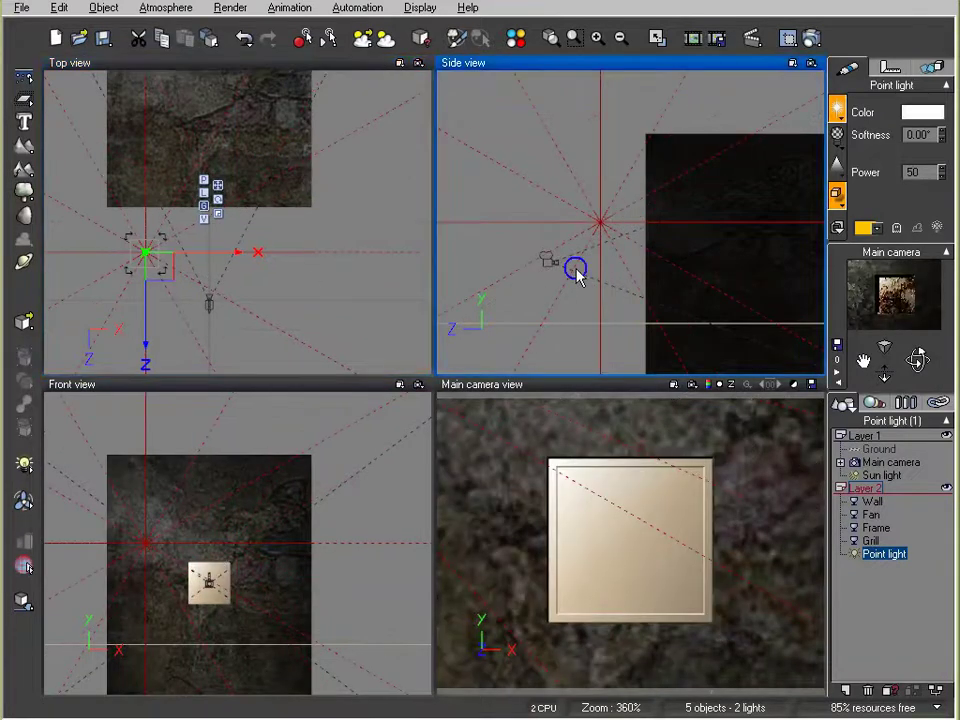
# Lower the point light to the camera's height and set its power to 15.
pyautogui.moveTo(576, 272); pyautogui.dragTo(551, 236, button='right')
pyautogui.moveTo(576, 140); pyautogui.dragTo(571, 178)
pyautogui.moveTo(280, 258); pyautogui.dragTo(428, 236, button='right')
pyautogui.moveTo(943, 174); pyautogui.dragTo(943, 178)
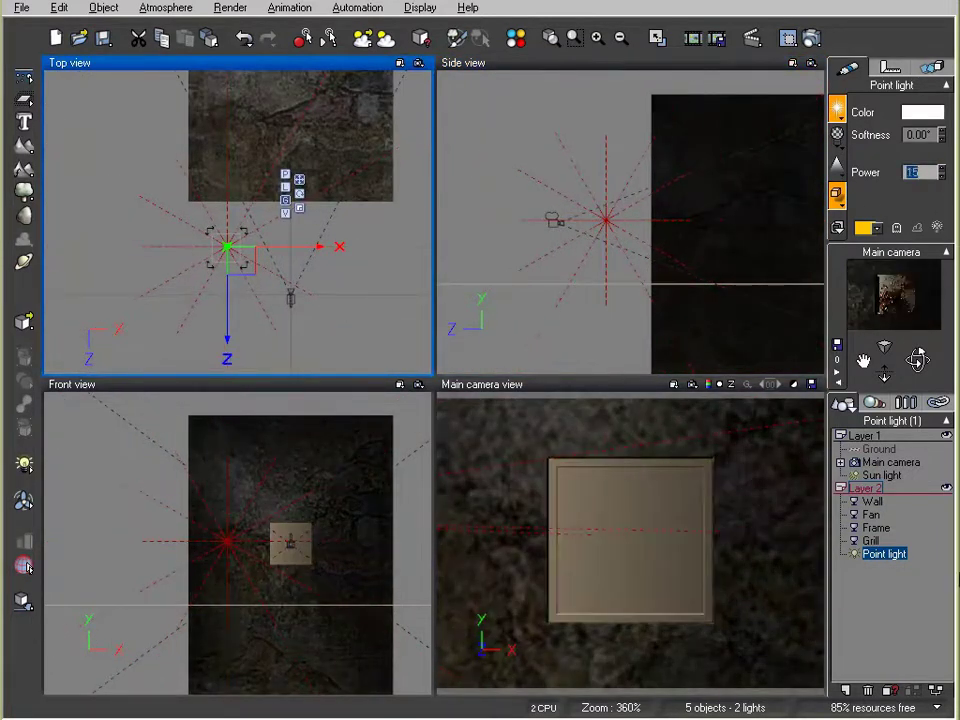
pyautogui.click(896, 600)
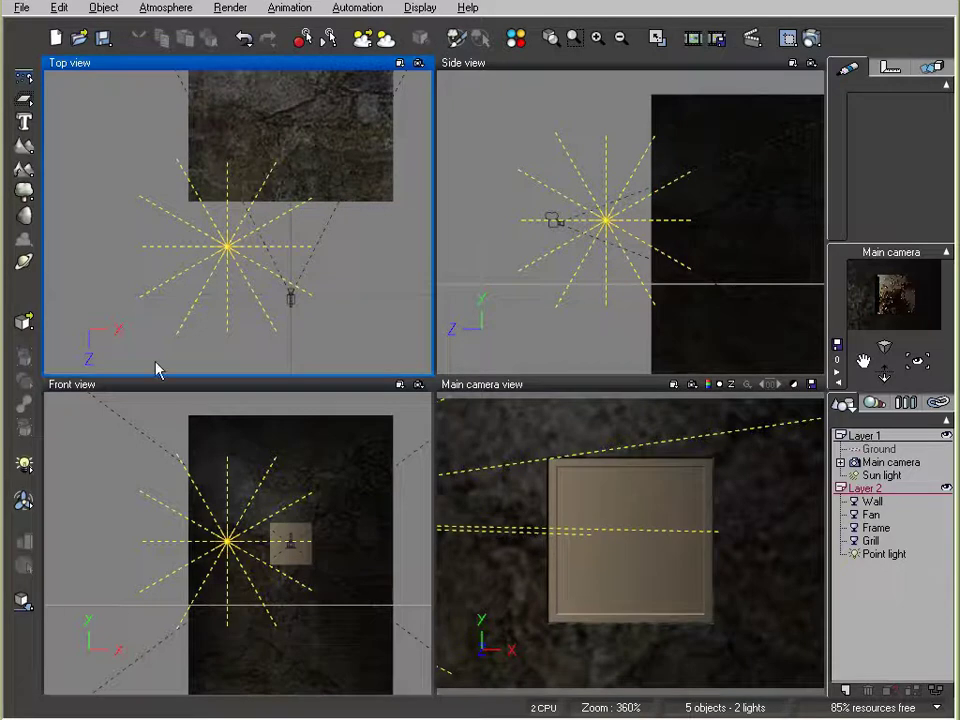
# Add a spot light centred behind the grill inside the wall block and rotate it to shine toward the camera.
pyautogui.moveTo(23, 464); pyautogui.dragTo(97, 474)
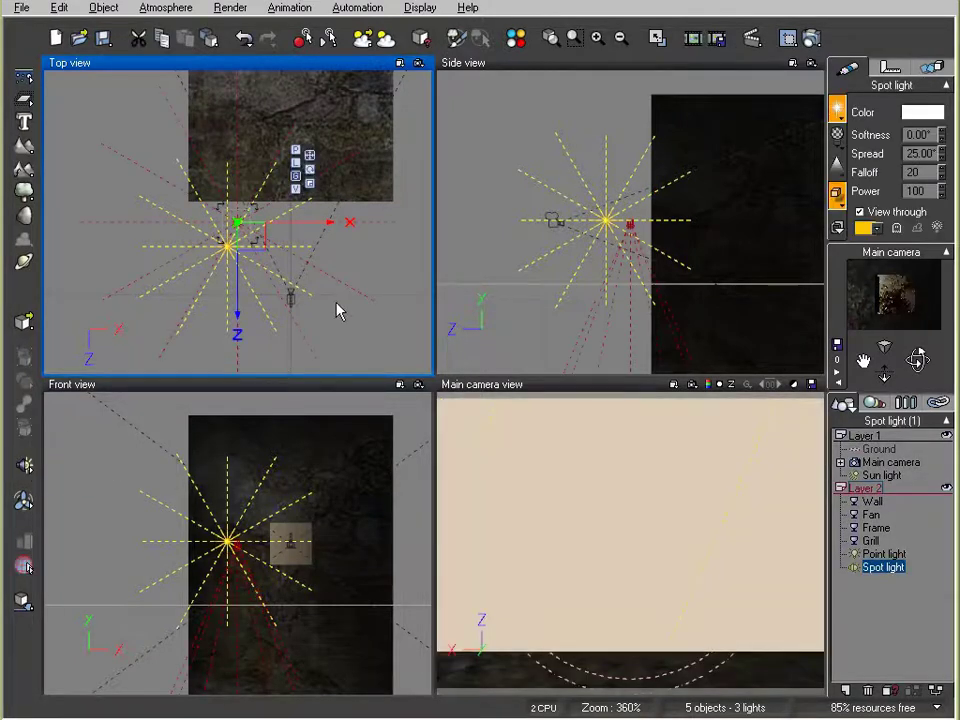
pyautogui.moveTo(265, 240); pyautogui.dragTo(310, 165)
pyautogui.moveTo(710, 224); pyautogui.dragTo(647, 216)
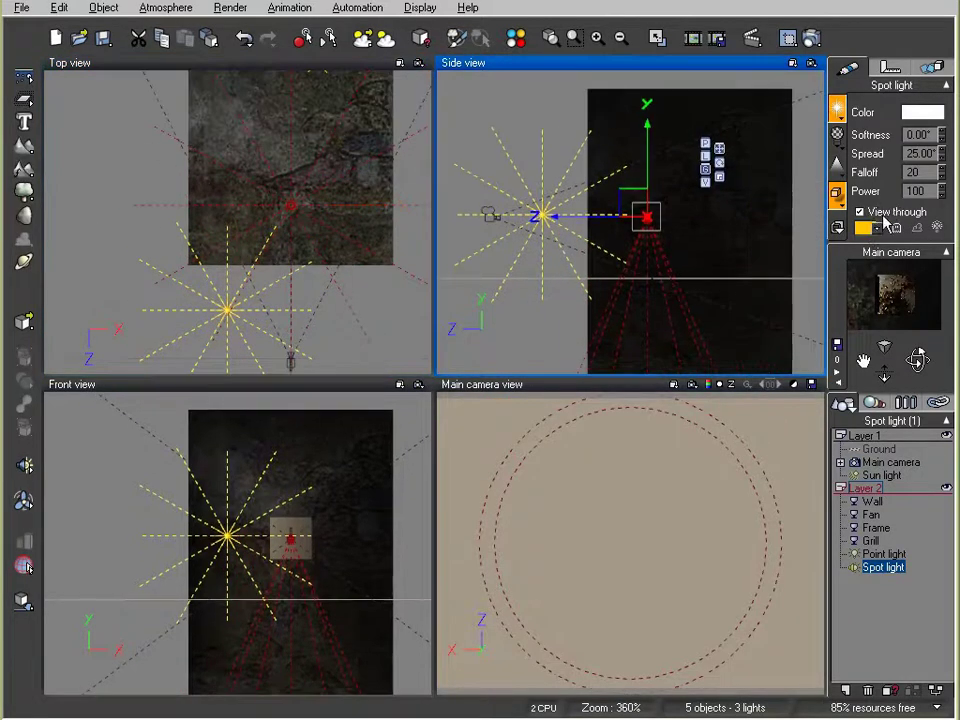
pyautogui.moveTo(665, 246); pyautogui.dragTo(630, 270)
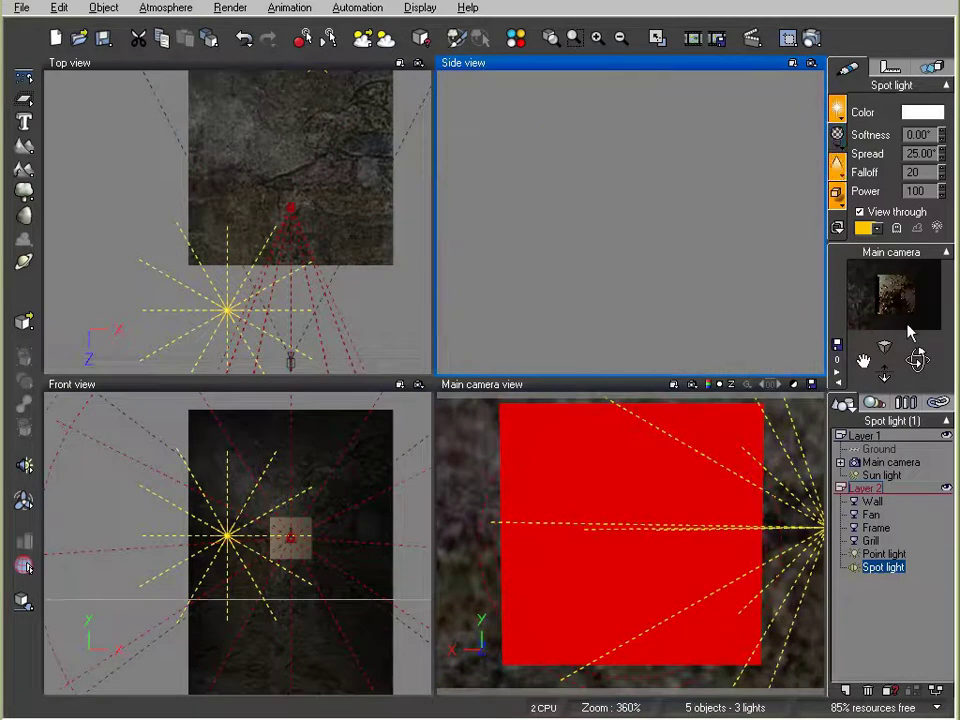
pyautogui.click(925, 630)
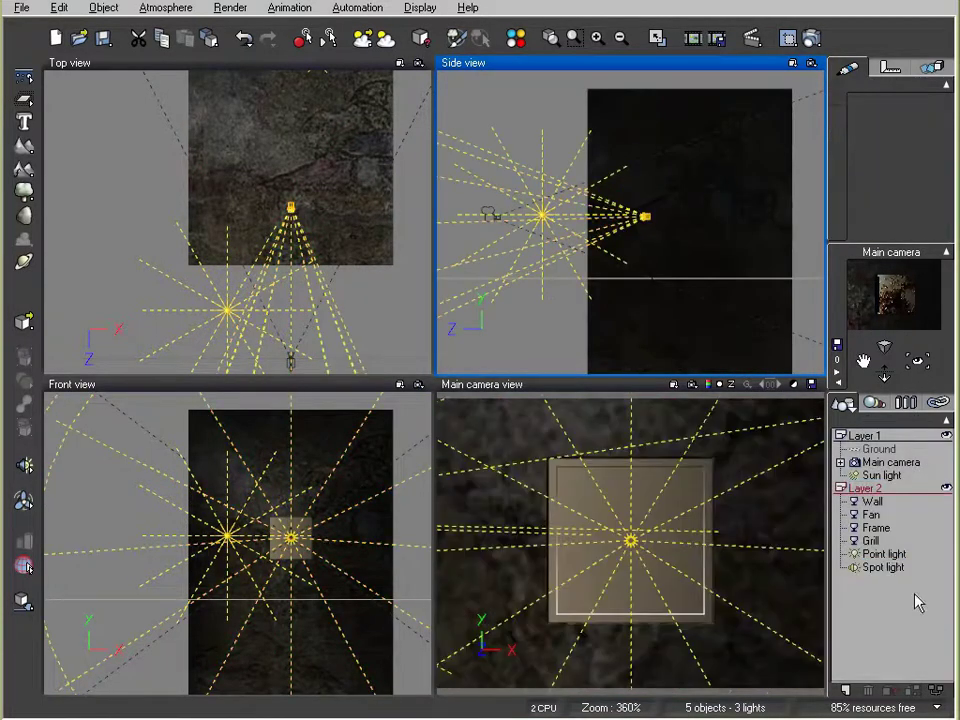
# Enable an alpha map on the Fan's Red plastic material and load the black four-blade fan picture into it.
pyautogui.click(872, 515)
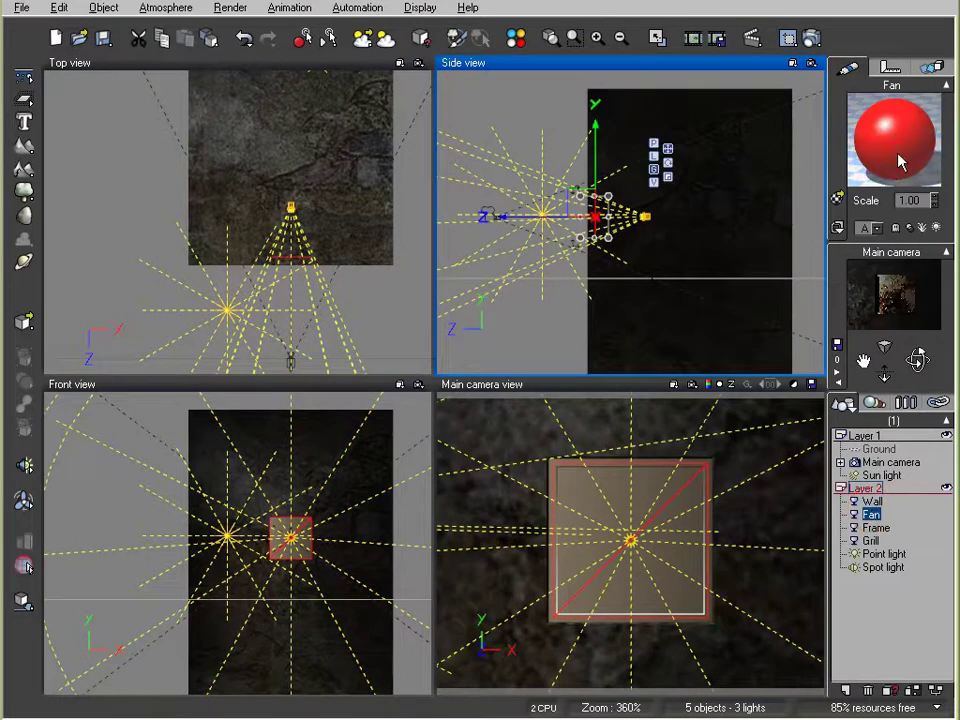
pyautogui.doubleClick(899, 162)
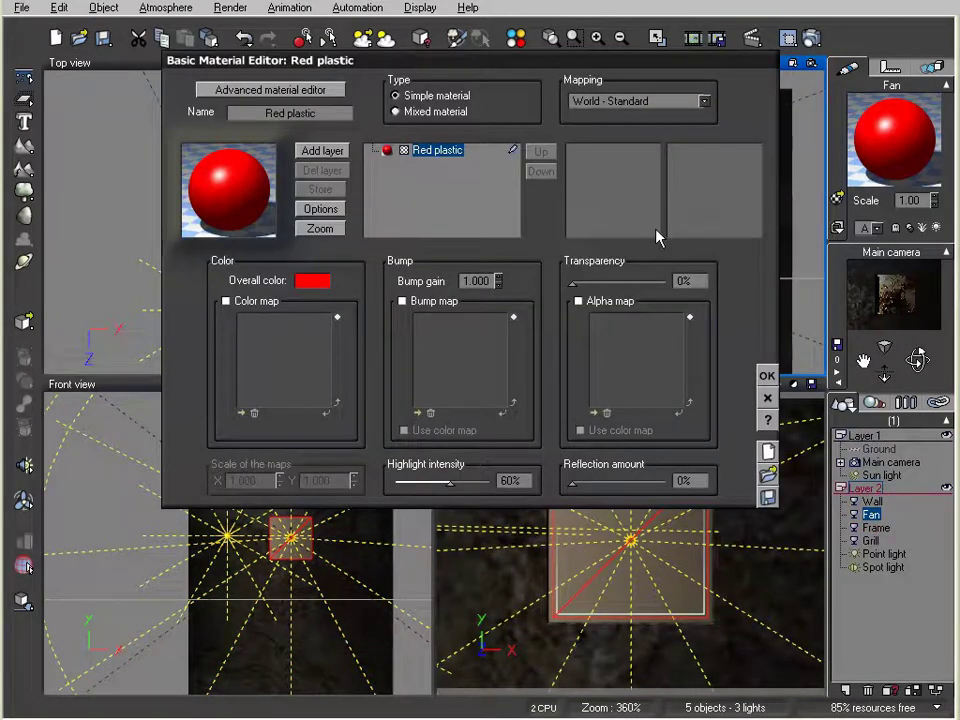
pyautogui.click(579, 302)
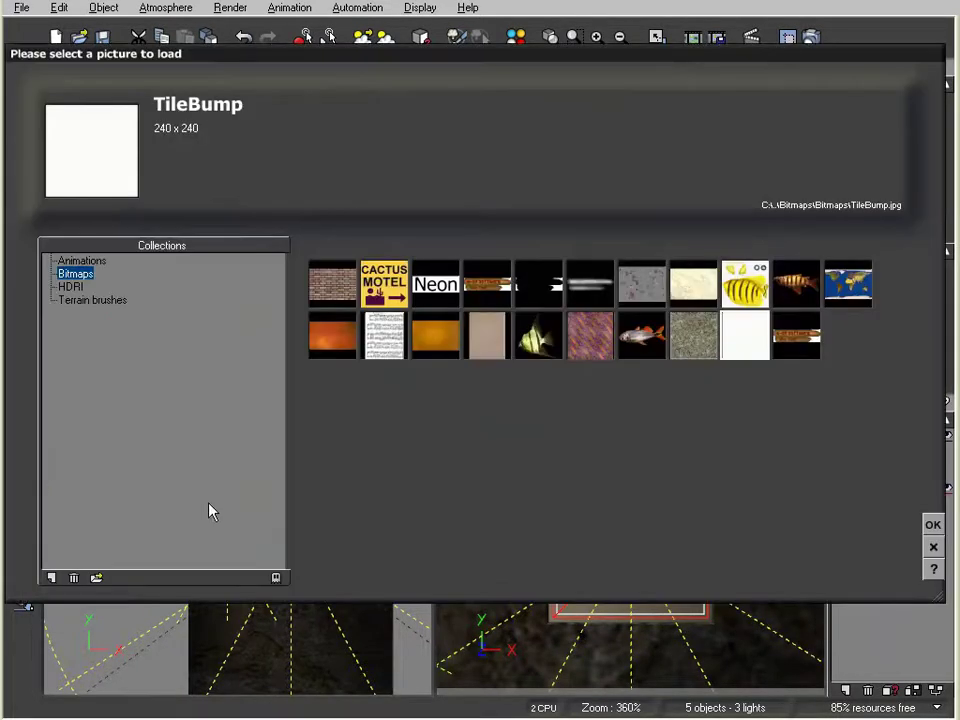
pyautogui.click(94, 576)
pyautogui.scroll(-5, 463, 256)
pyautogui.doubleClick(140, 90)
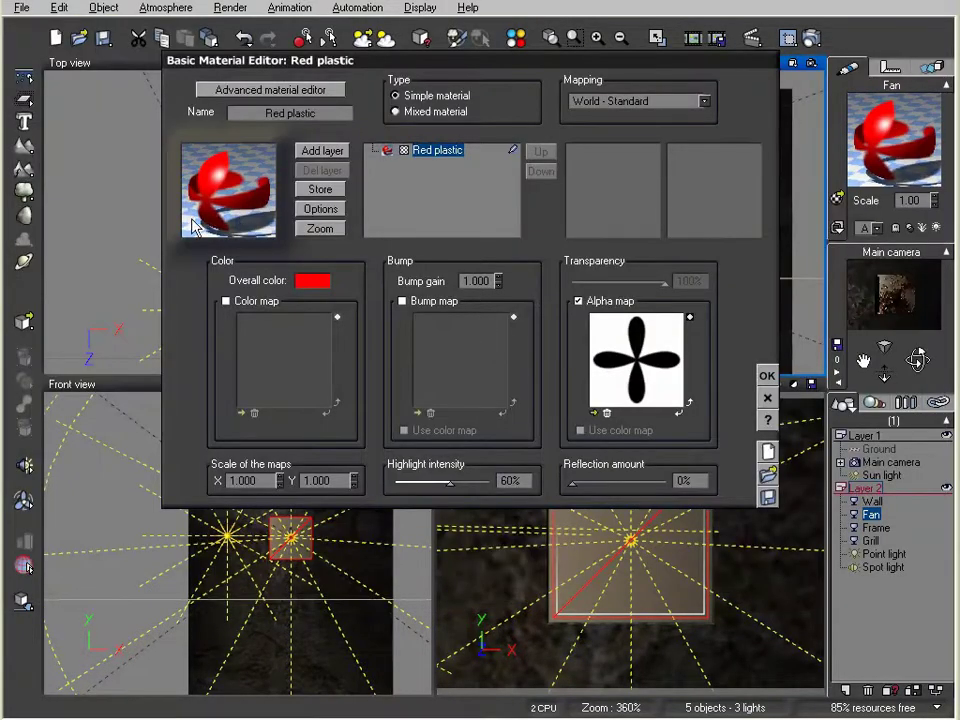
# Enable an alpha map on the Grill's Painted Rusted Metal material, load the grill covering picture and invert it.
pyautogui.click(769, 398)
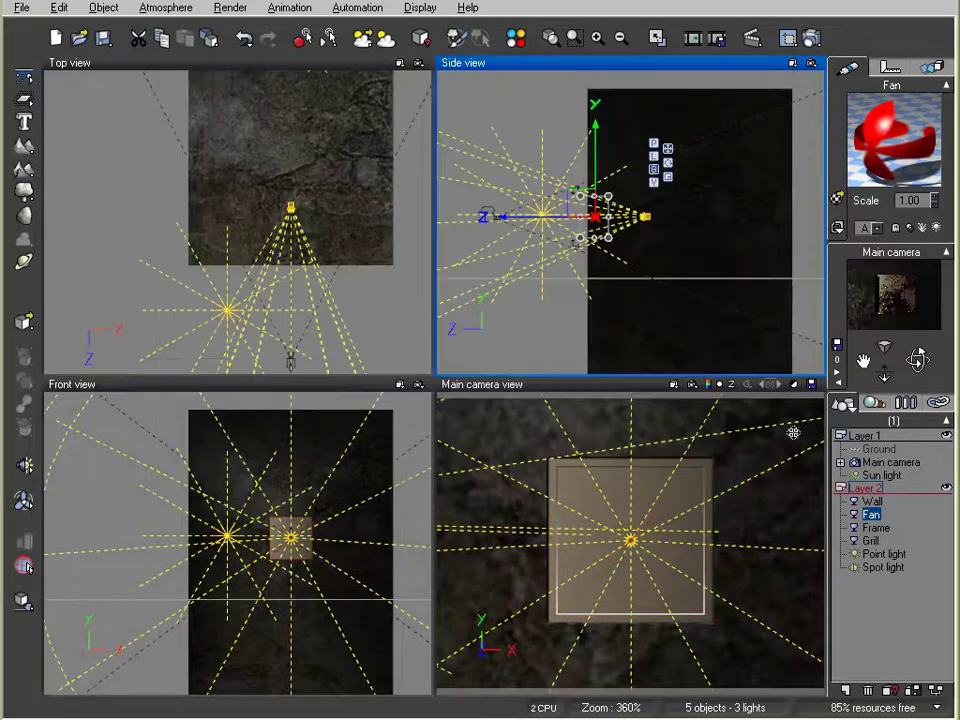
pyautogui.doubleClick(873, 541)
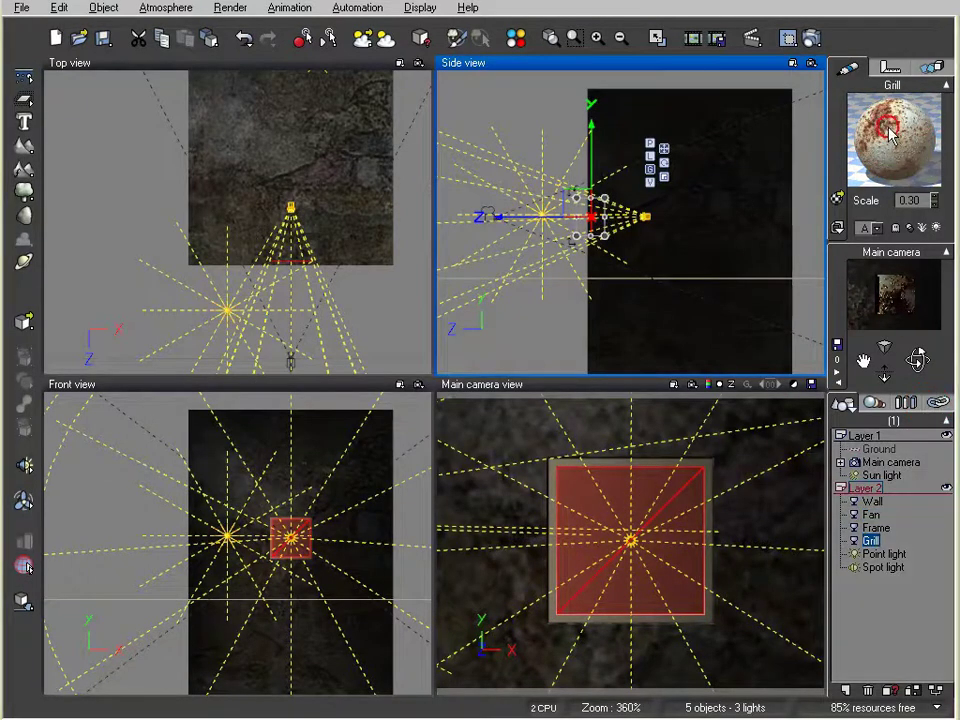
pyautogui.click(577, 302)
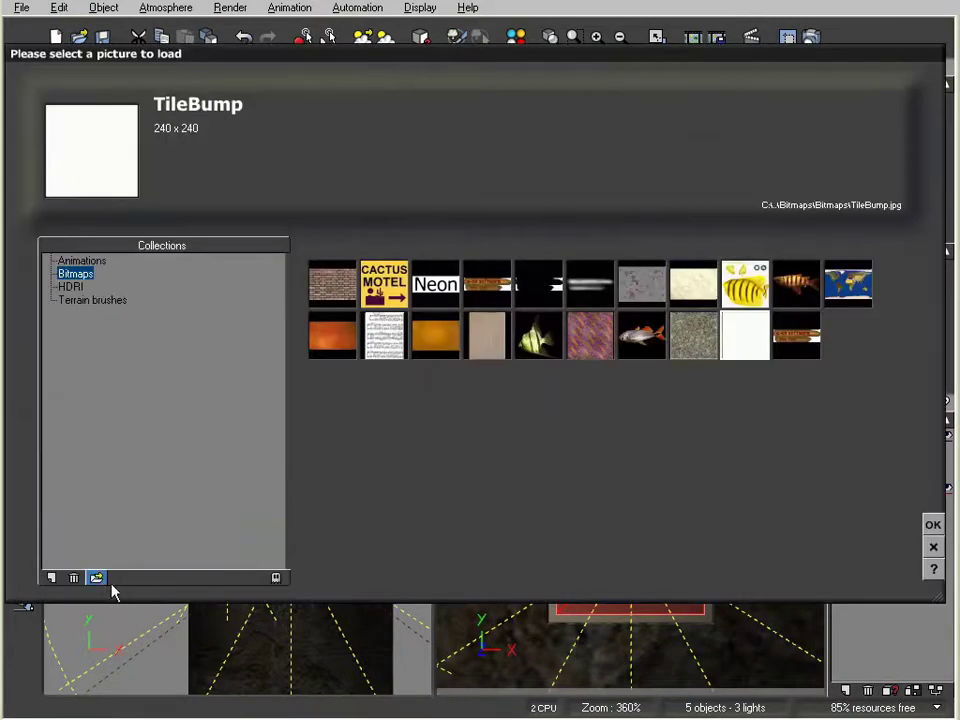
pyautogui.click(96, 577)
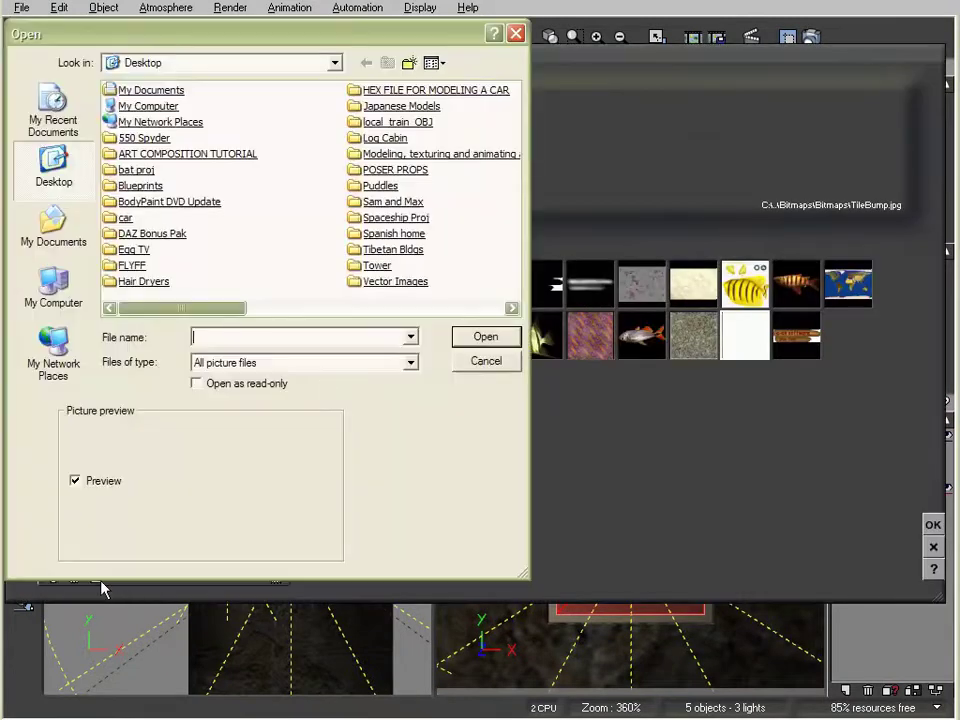
pyautogui.hscroll(2, 470, 245)
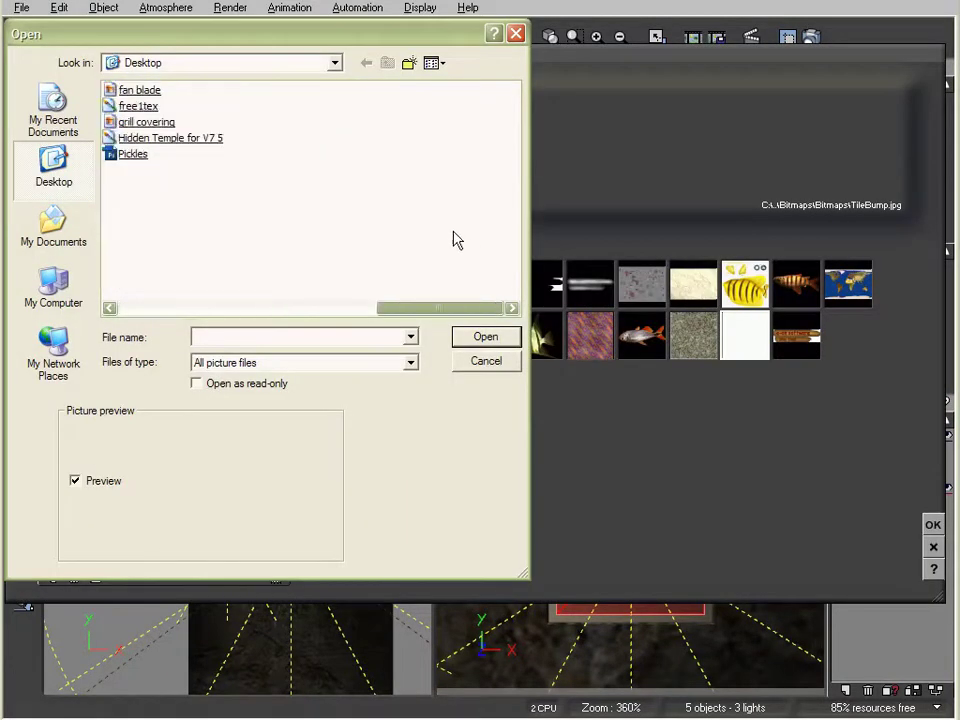
pyautogui.click(146, 122)
pyautogui.press('Return')
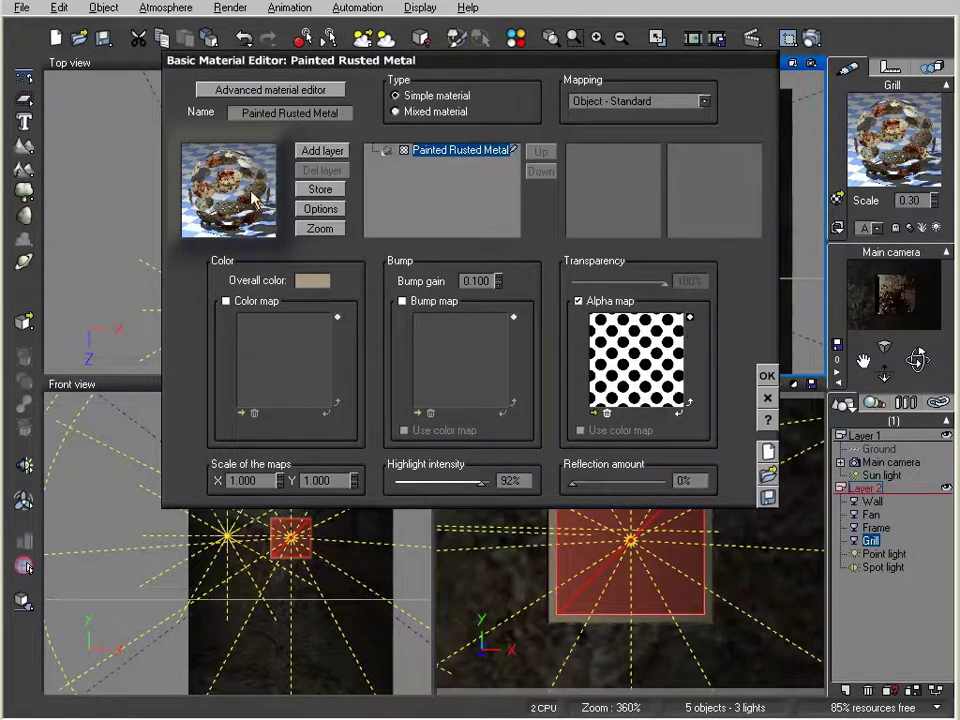
pyautogui.click(690, 318)
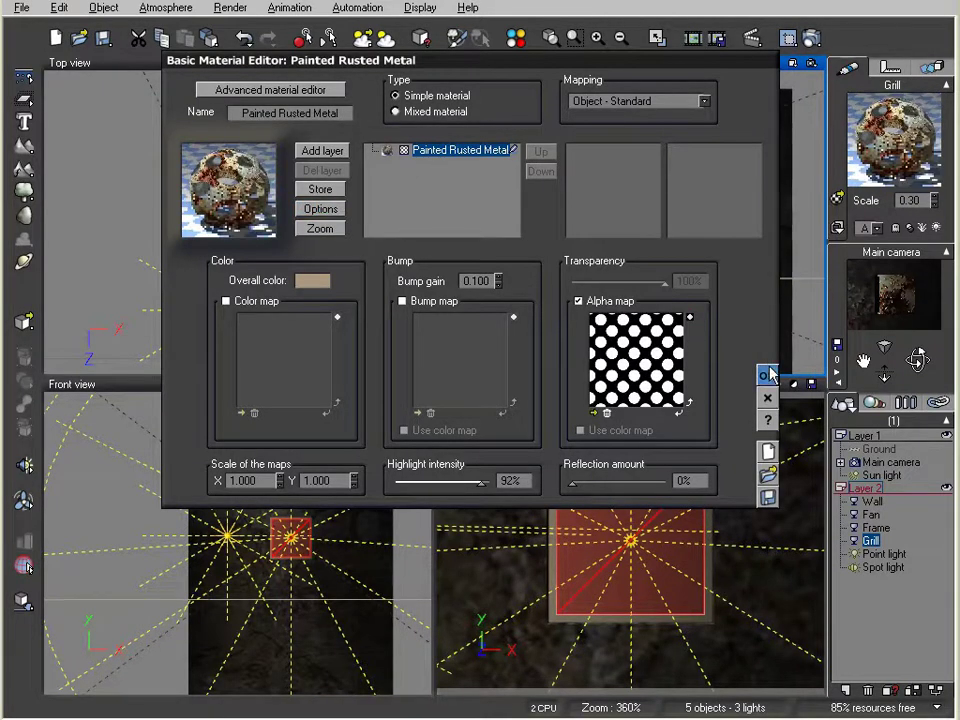
pyautogui.click(767, 376)
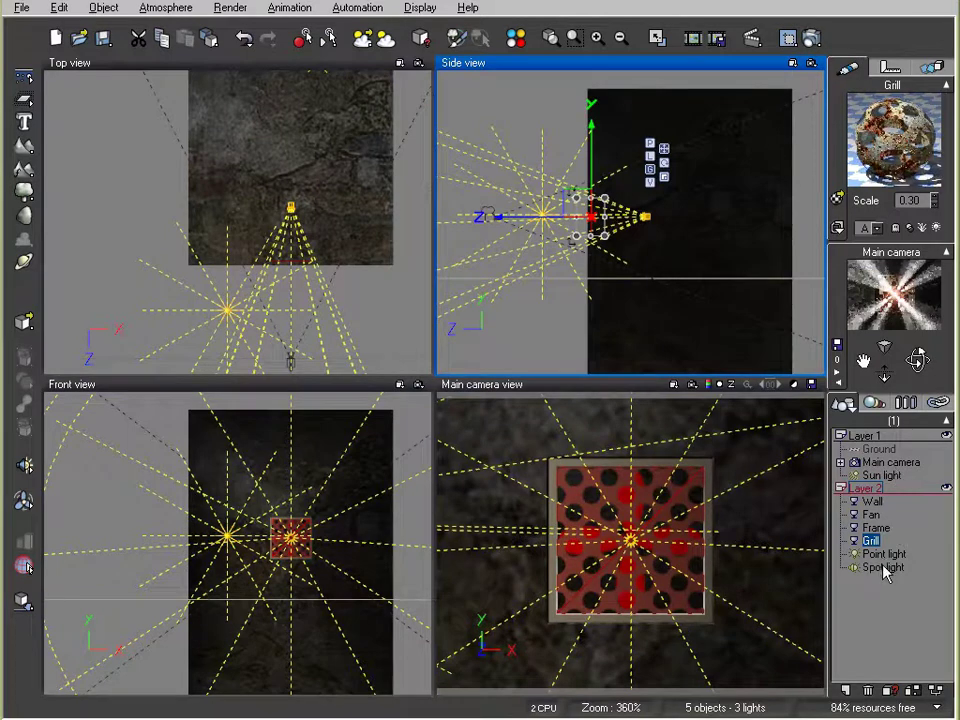
# Change the spot light's color to a muted dark yellow.
pyautogui.click(883, 567)
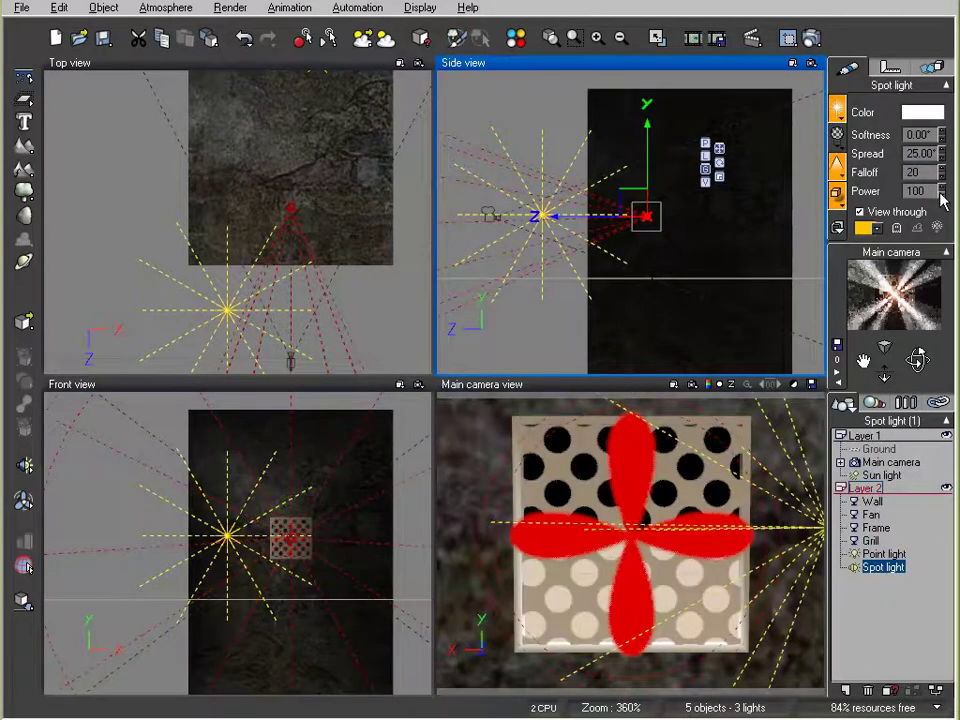
pyautogui.click(924, 111)
pyautogui.click(943, 421)
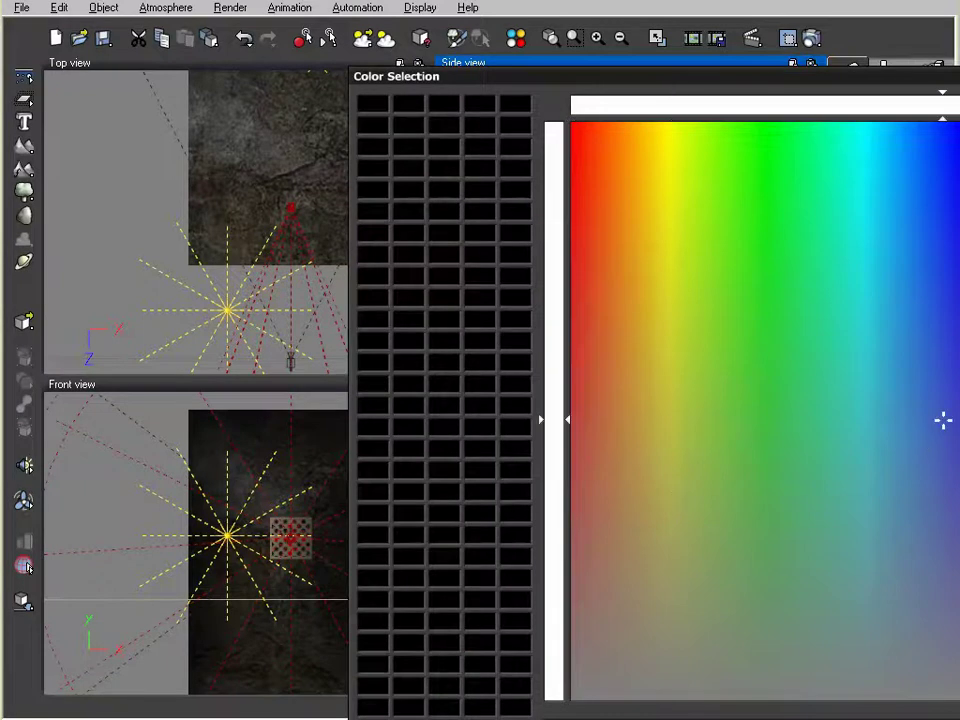
pyautogui.click(657, 543)
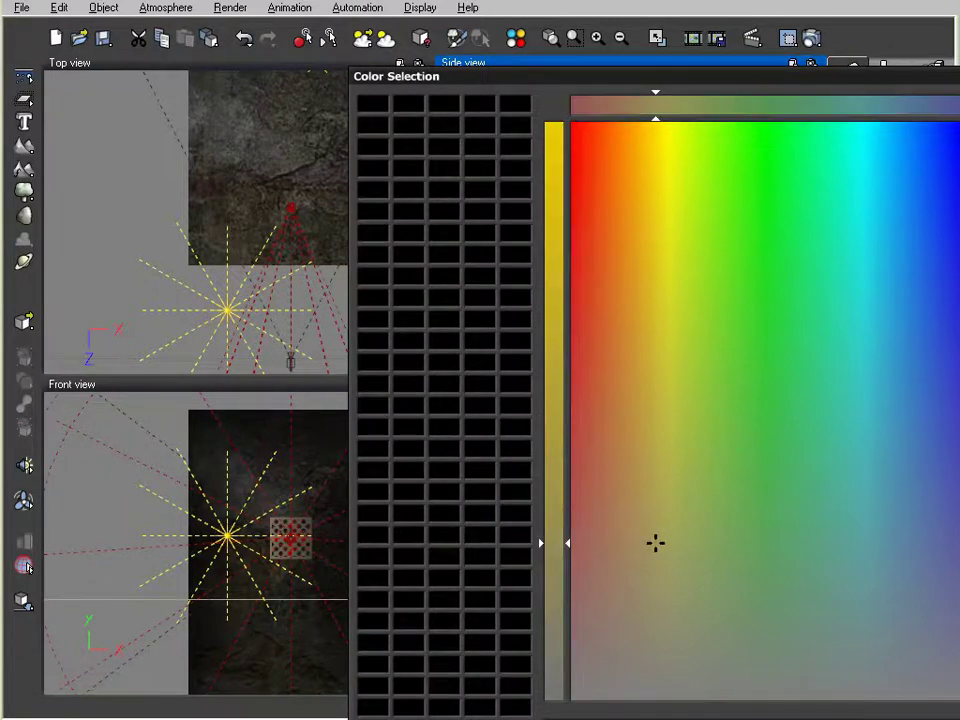
pyautogui.press('Return')
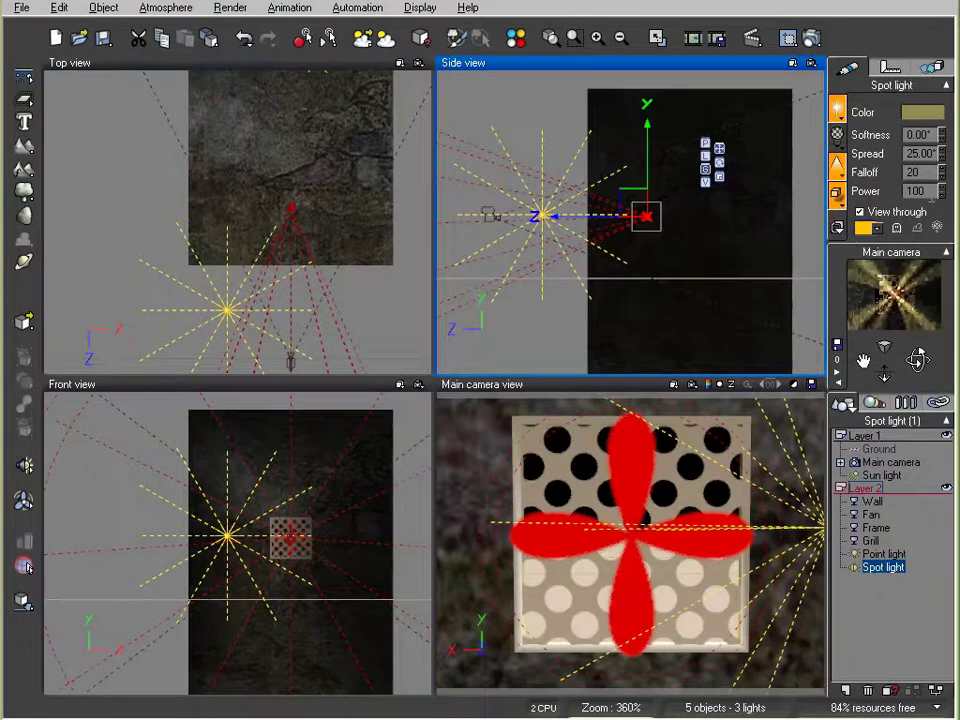
# Set the spot light's power to 35, render the scene and close the finished render.
pyautogui.click(936, 196)
pyautogui.moveTo(938, 196); pyautogui.dragTo(940, 176)
pyautogui.click(940, 188)
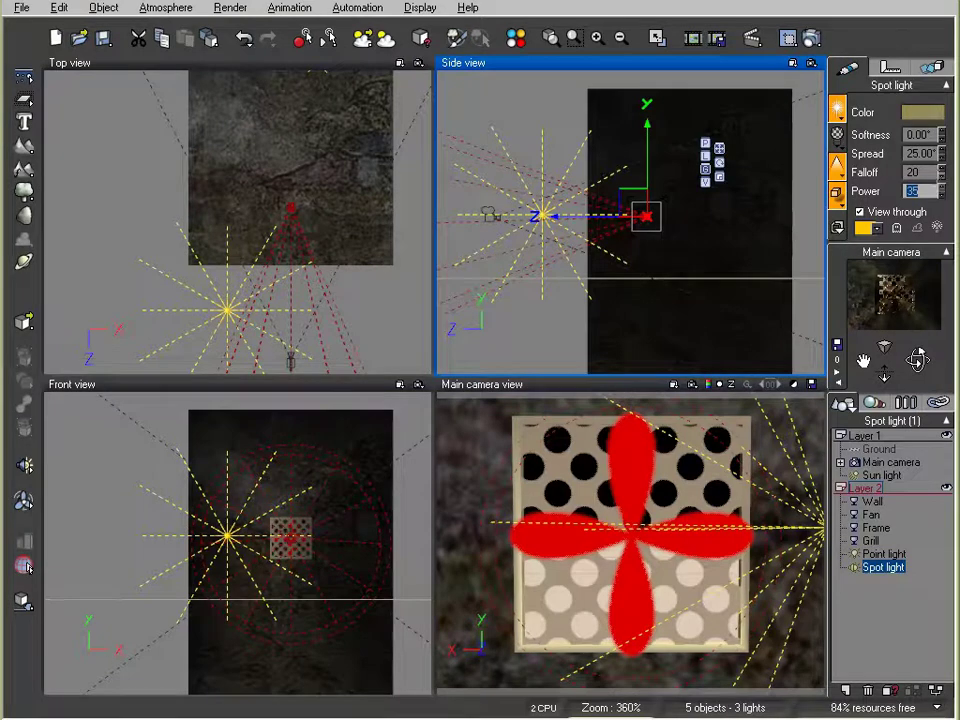
pyautogui.click(810, 38)
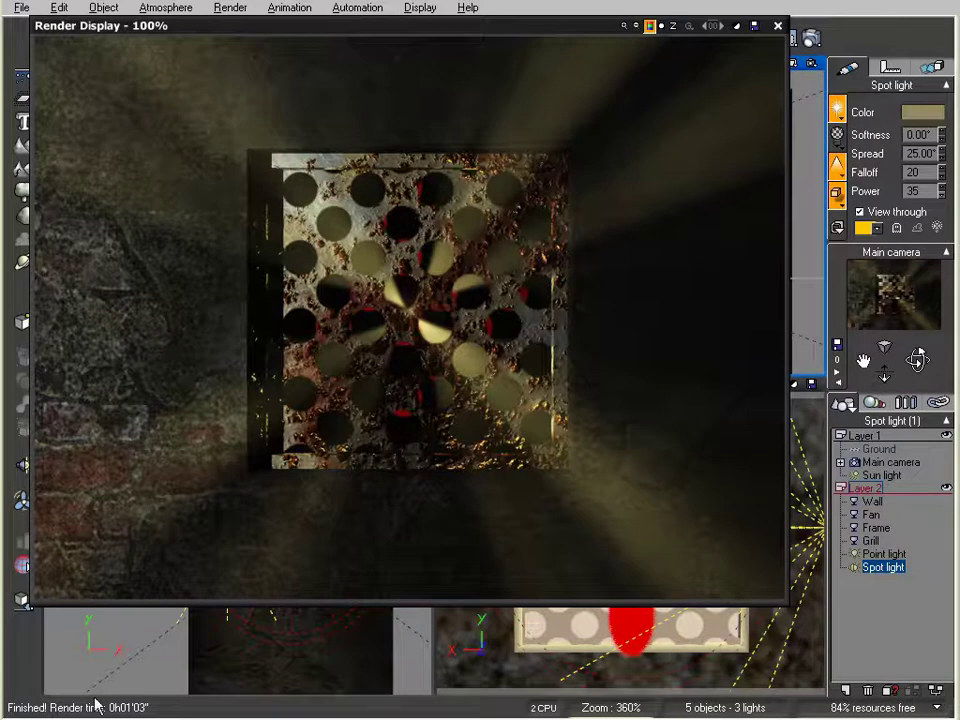
pyautogui.click(778, 25)
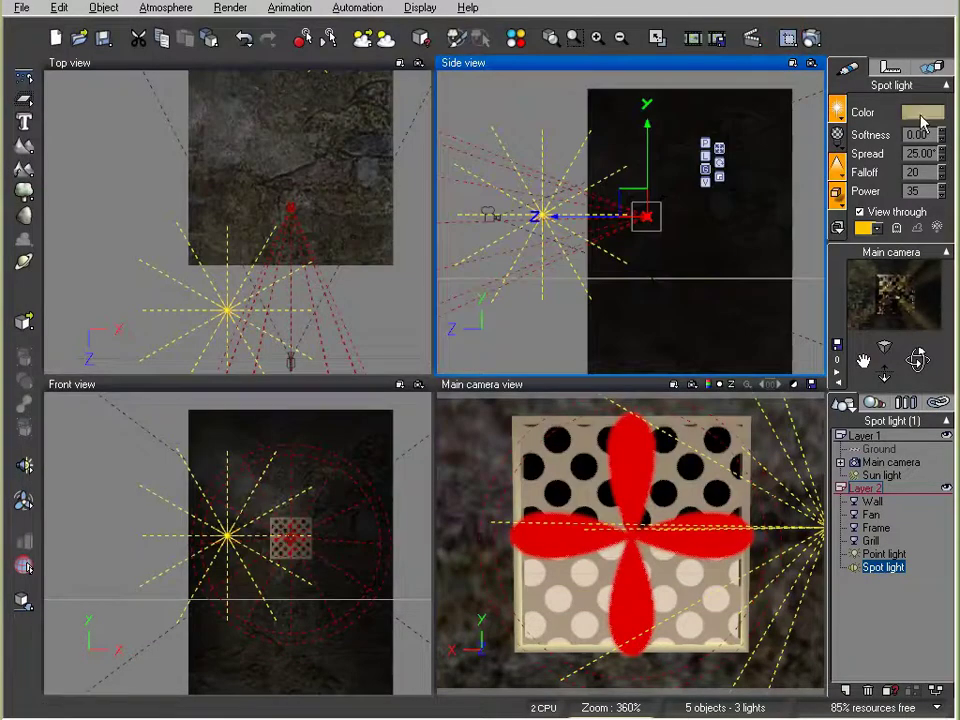
# Give the Fan a Basic motion and dismiss the Animation Setup Wizard.
pyautogui.click(872, 514)
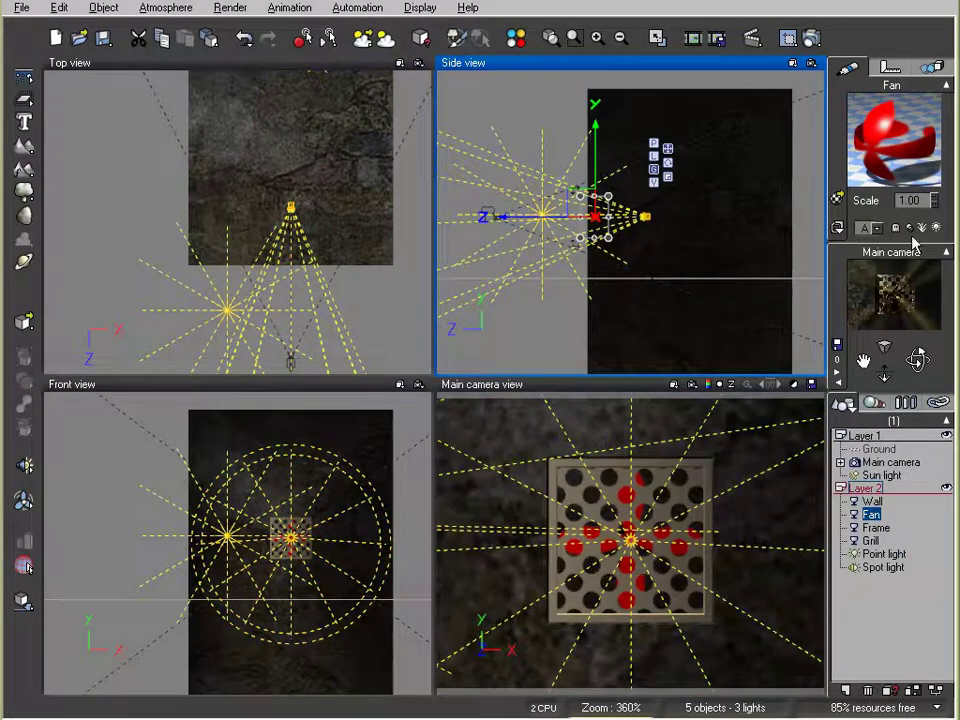
pyautogui.click(932, 67)
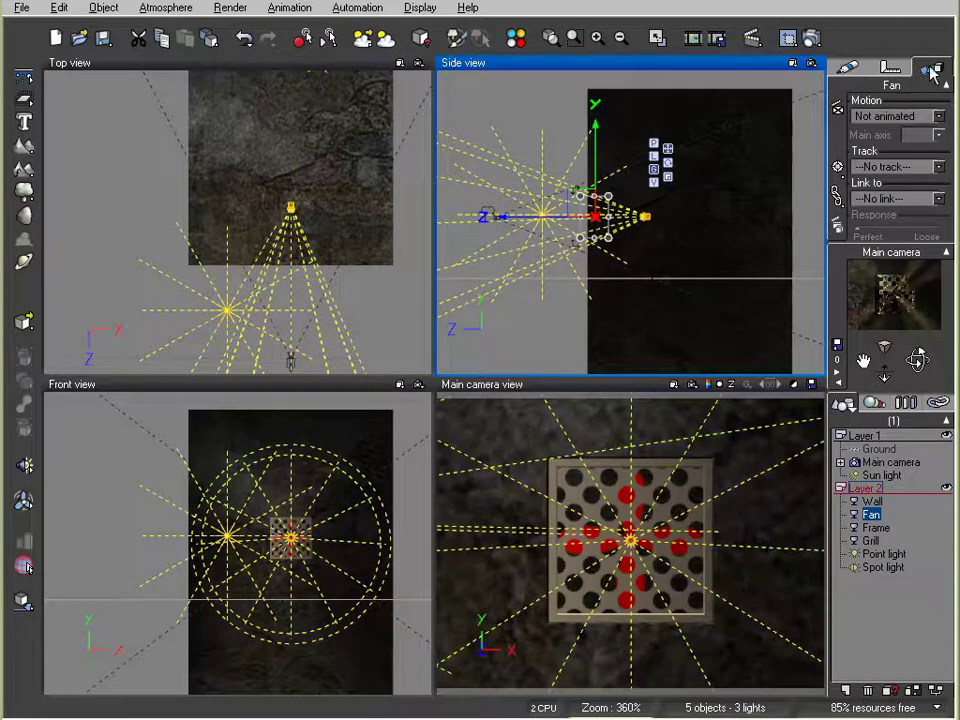
pyautogui.click(878, 116)
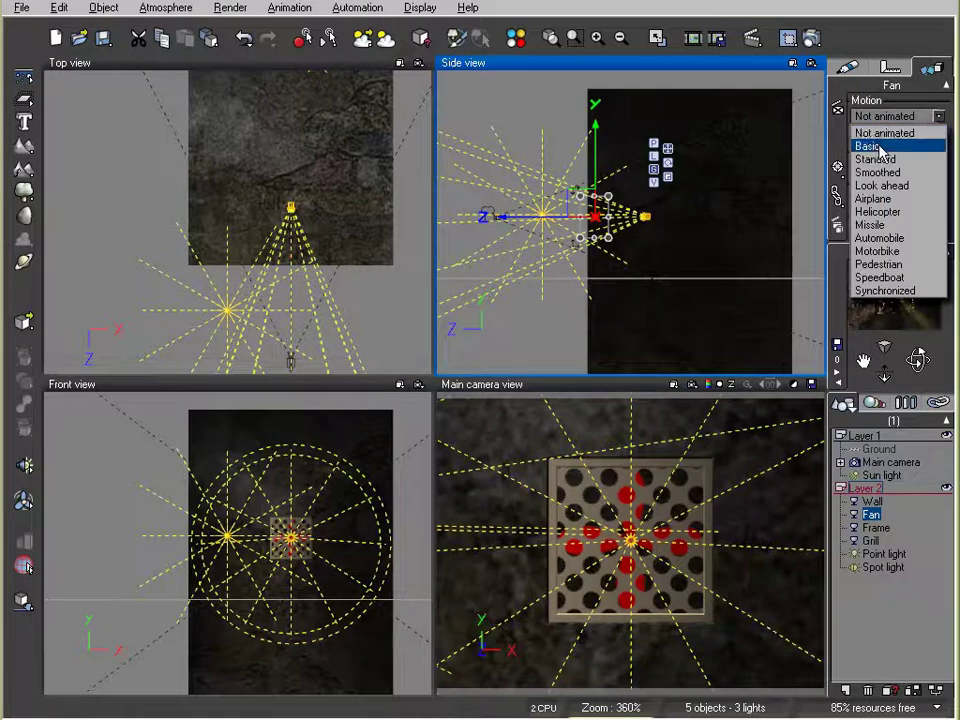
pyautogui.click(878, 146)
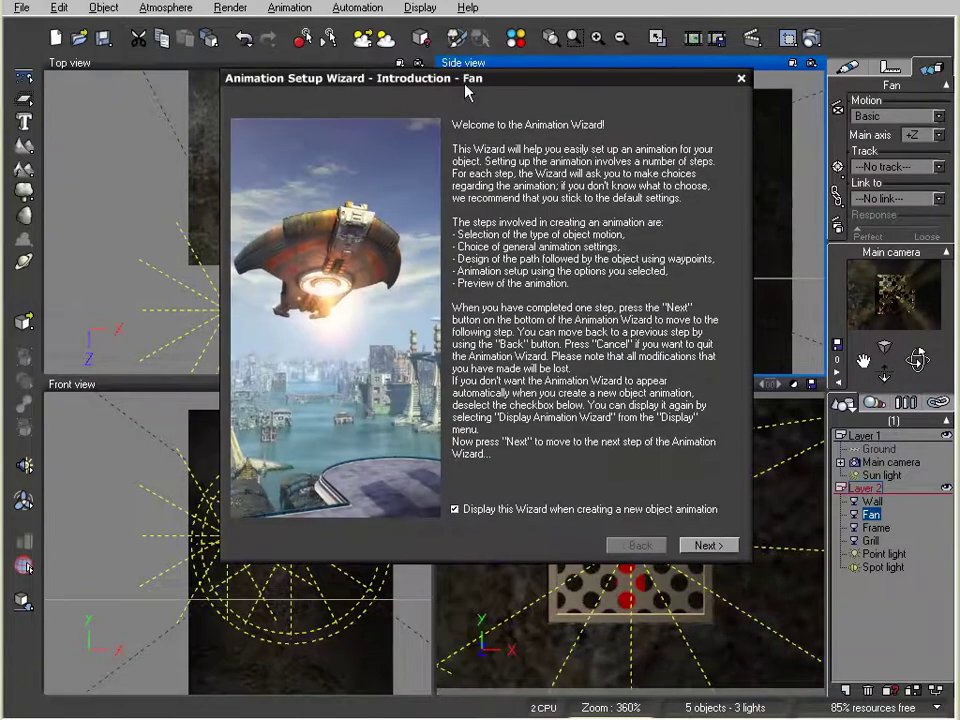
pyautogui.click(740, 79)
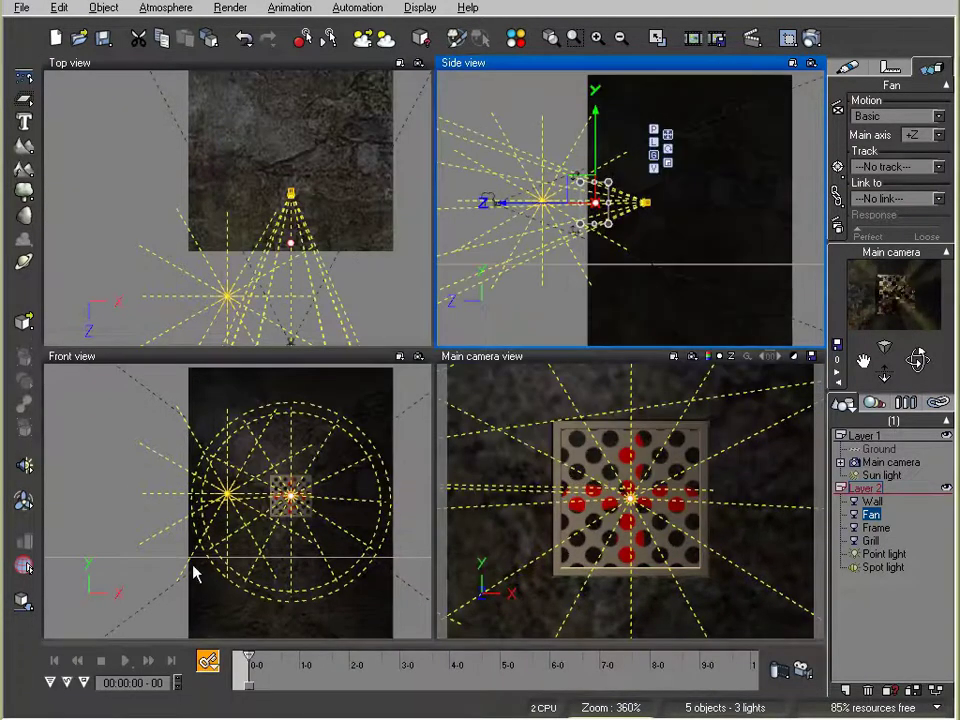
# Keyframe the Fan rotated in its own plane at 10 seconds in the main camera view, and play the animation from the start.
pyautogui.click(50, 682)
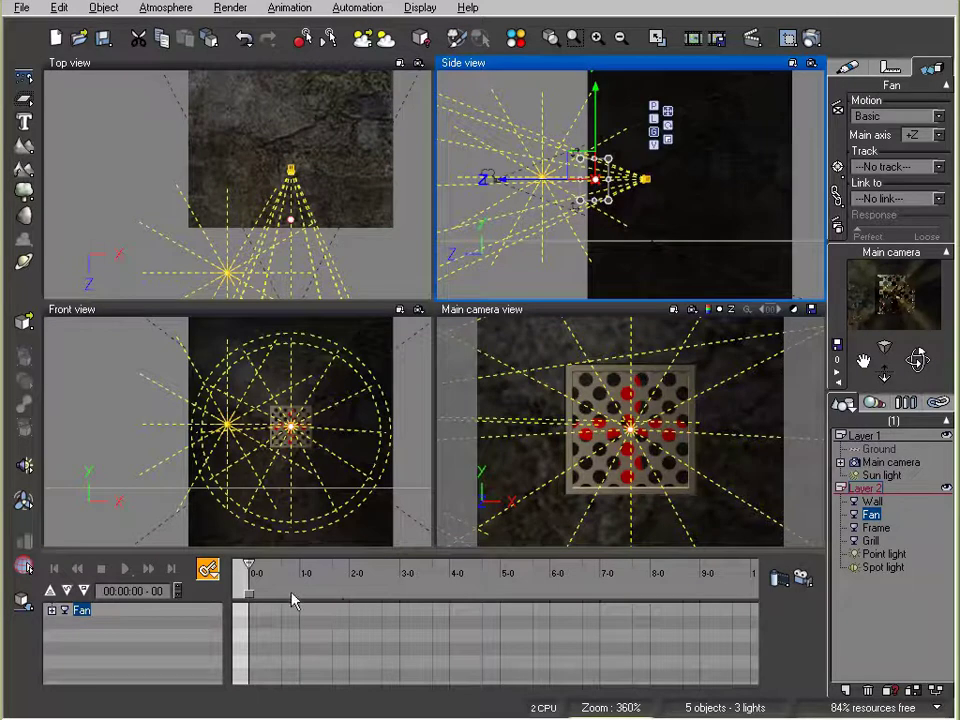
pyautogui.moveTo(256, 573); pyautogui.dragTo(667, 555)
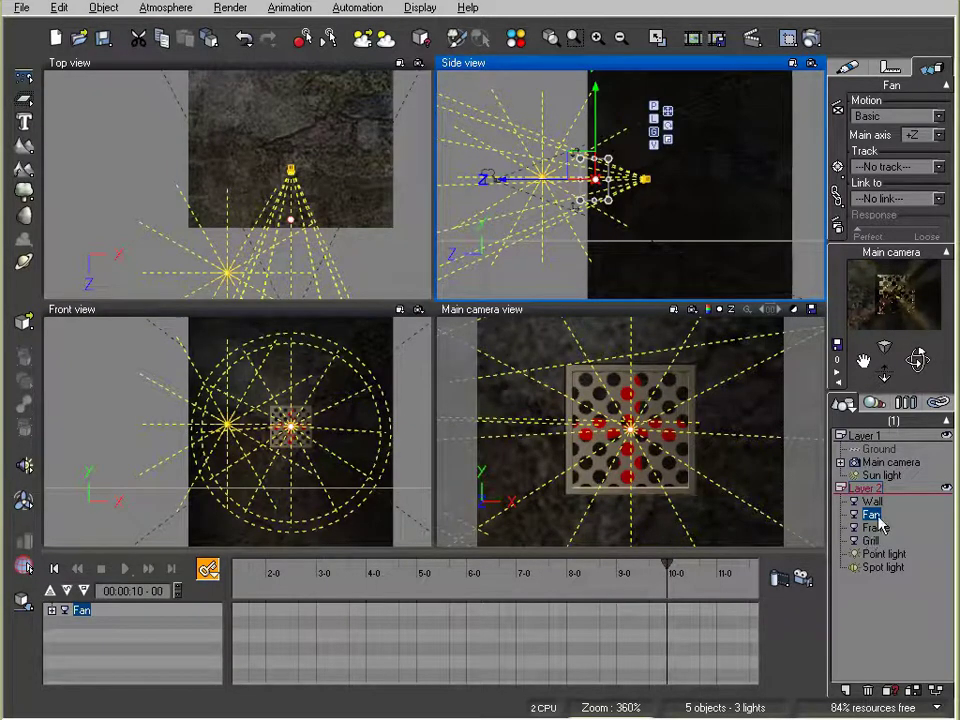
pyautogui.click(767, 450)
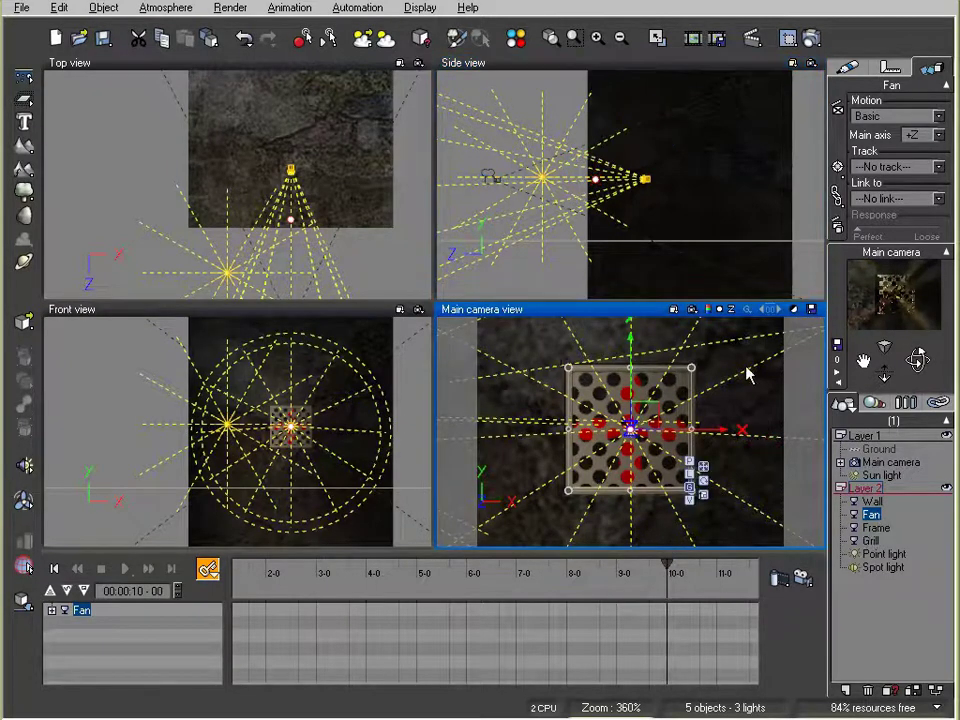
pyautogui.click(703, 481)
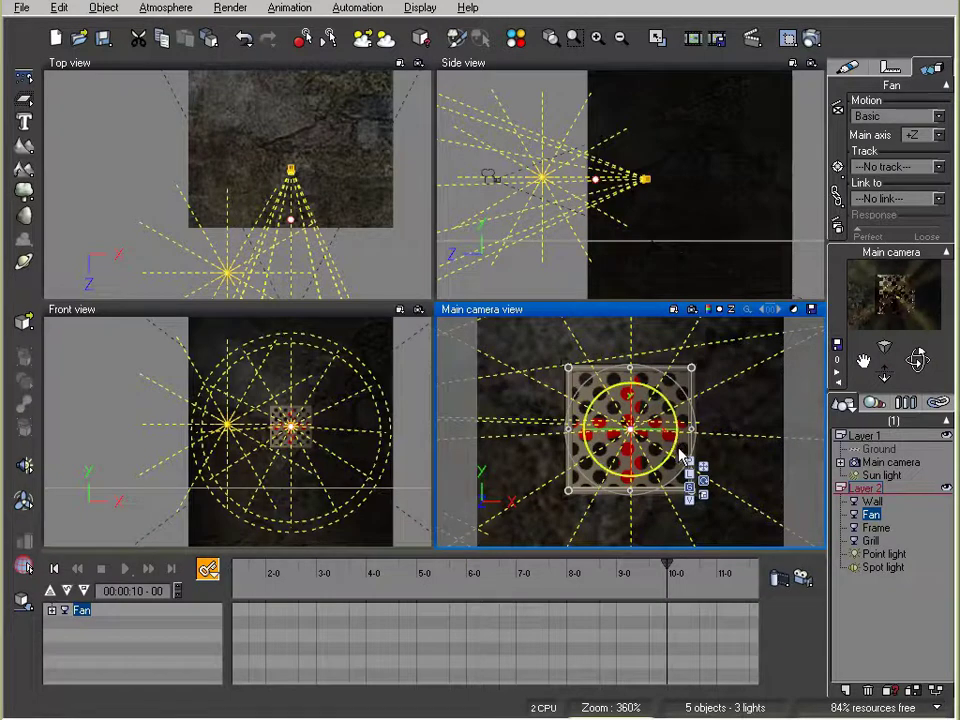
pyautogui.moveTo(681, 452); pyautogui.dragTo(545, 470)
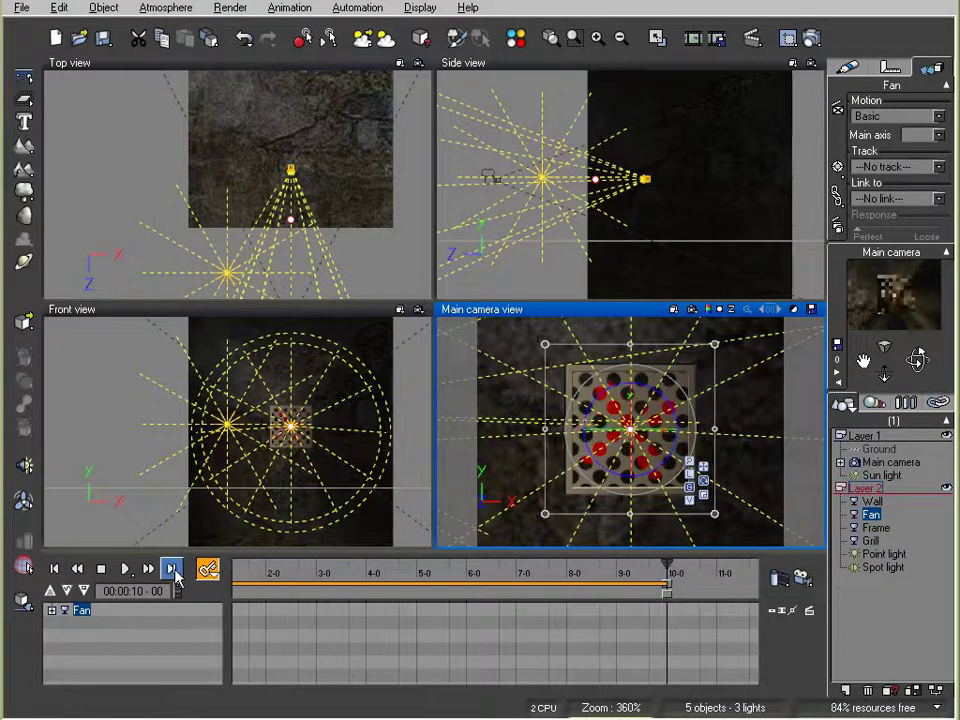
pyautogui.click(55, 570)
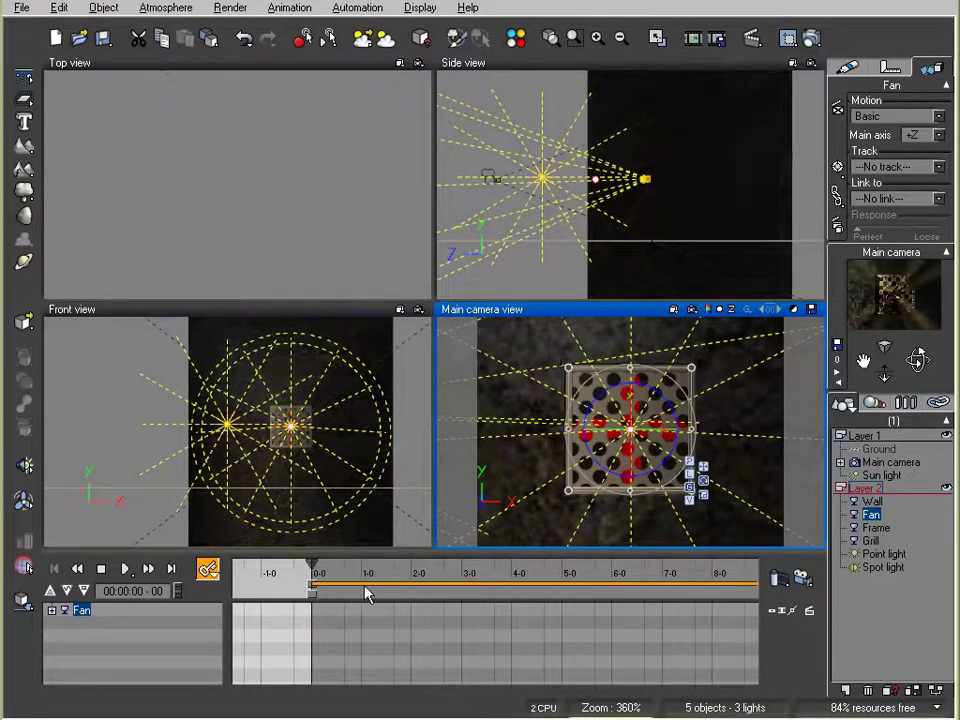
pyautogui.click(125, 568)
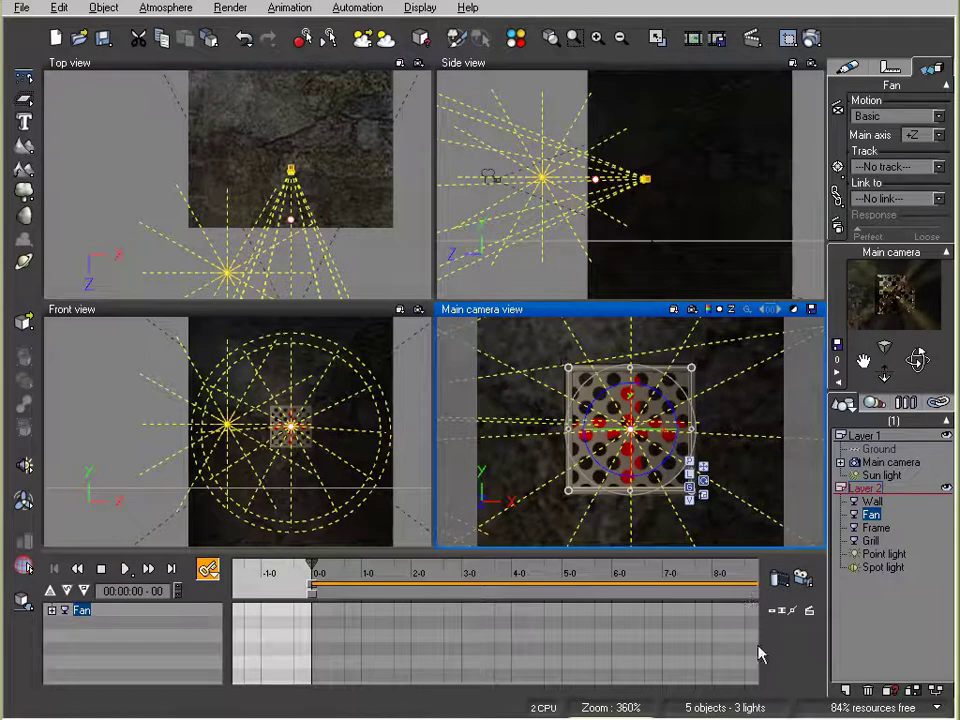
# Open the animation render options and specify the output file Untitled.avi for the color channel.
pyautogui.rightClick(795, 664)
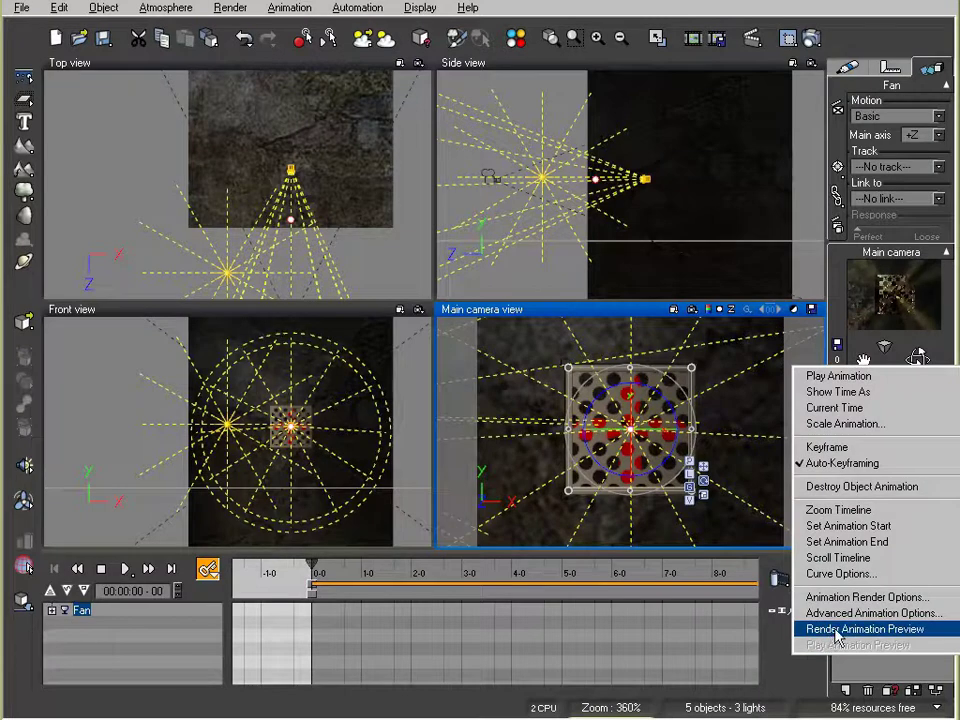
pyautogui.click(884, 598)
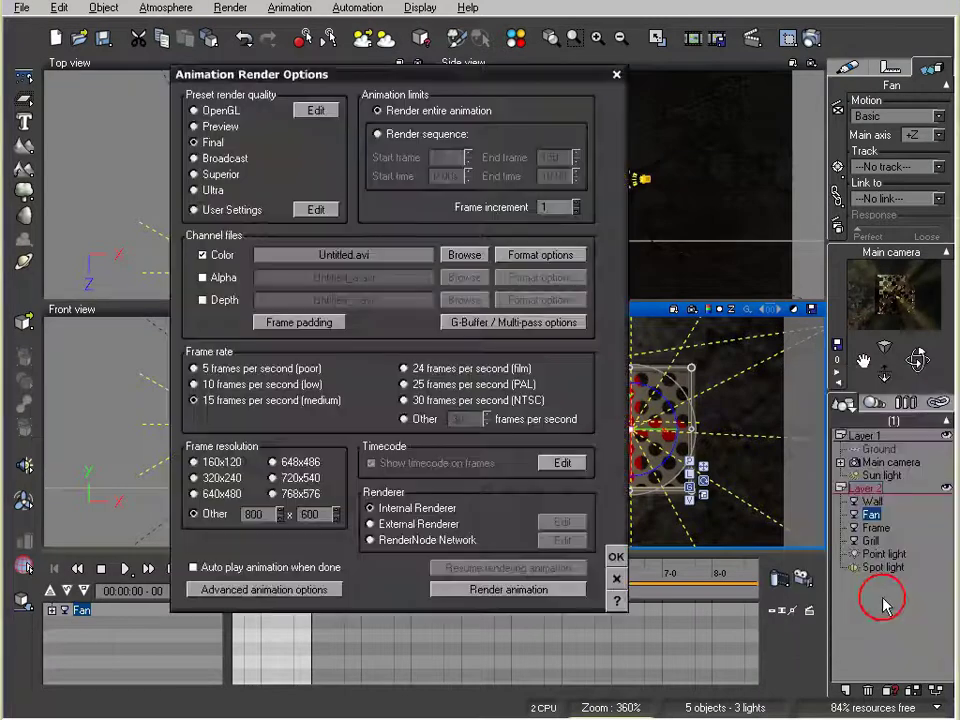
pyautogui.moveTo(343, 76); pyautogui.dragTo(430, 105)
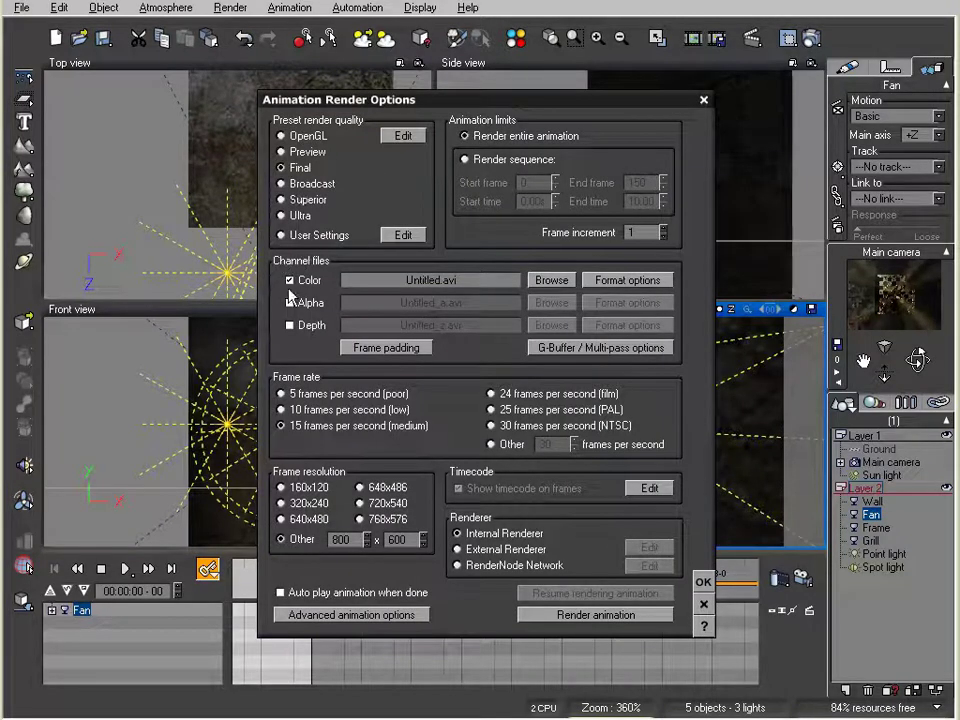
pyautogui.click(551, 280)
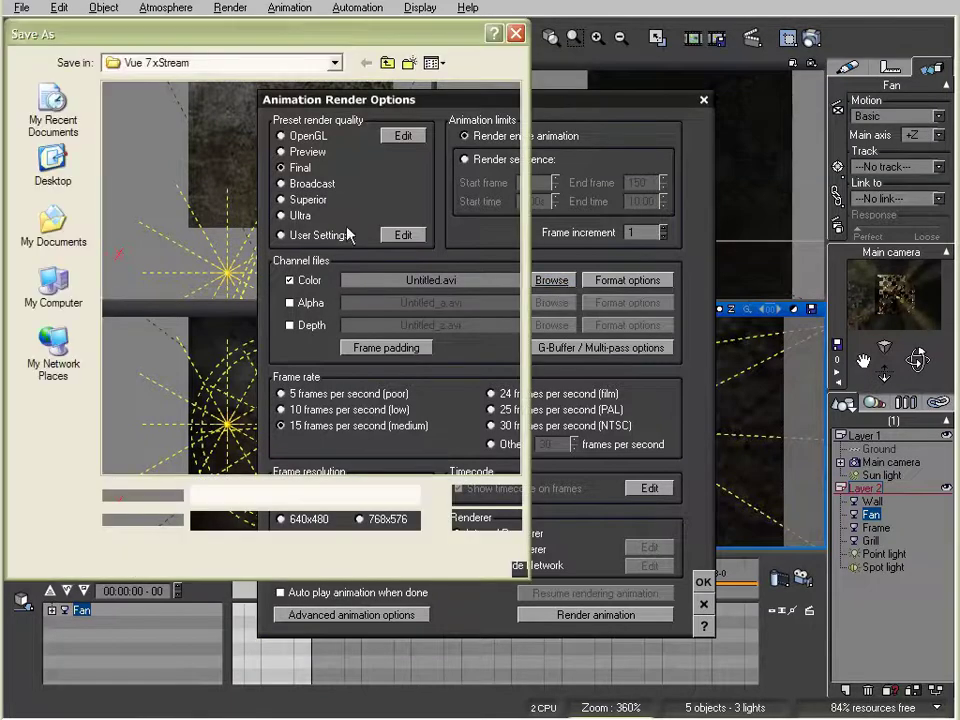
pyautogui.click(497, 497)
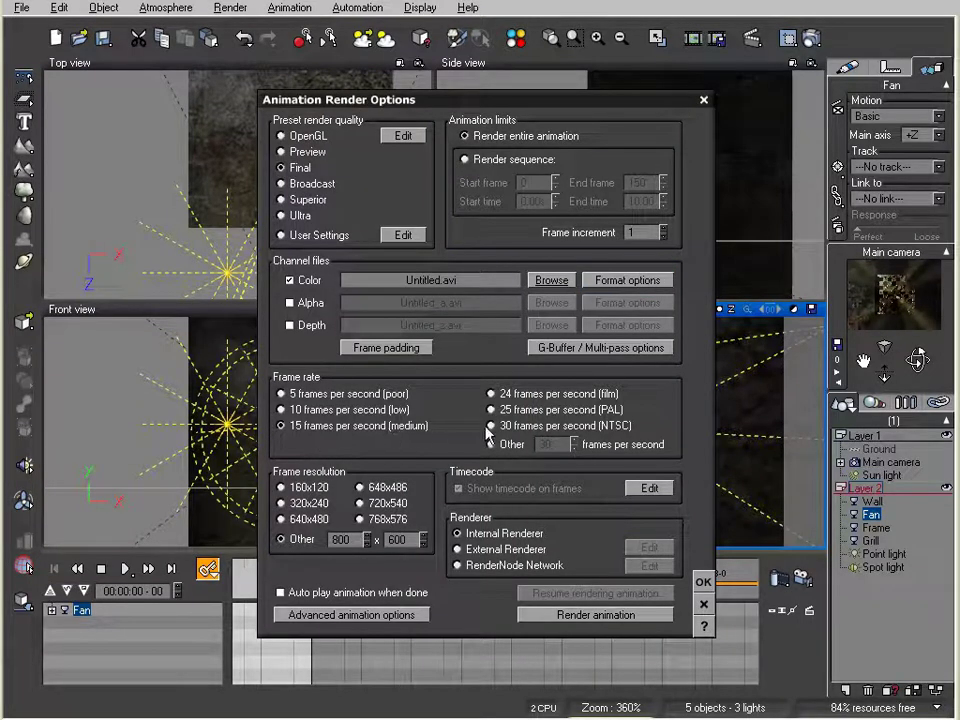
# Start rendering the animation despite the disk space warning, abort the render and close the render display.
pyautogui.click(572, 621)
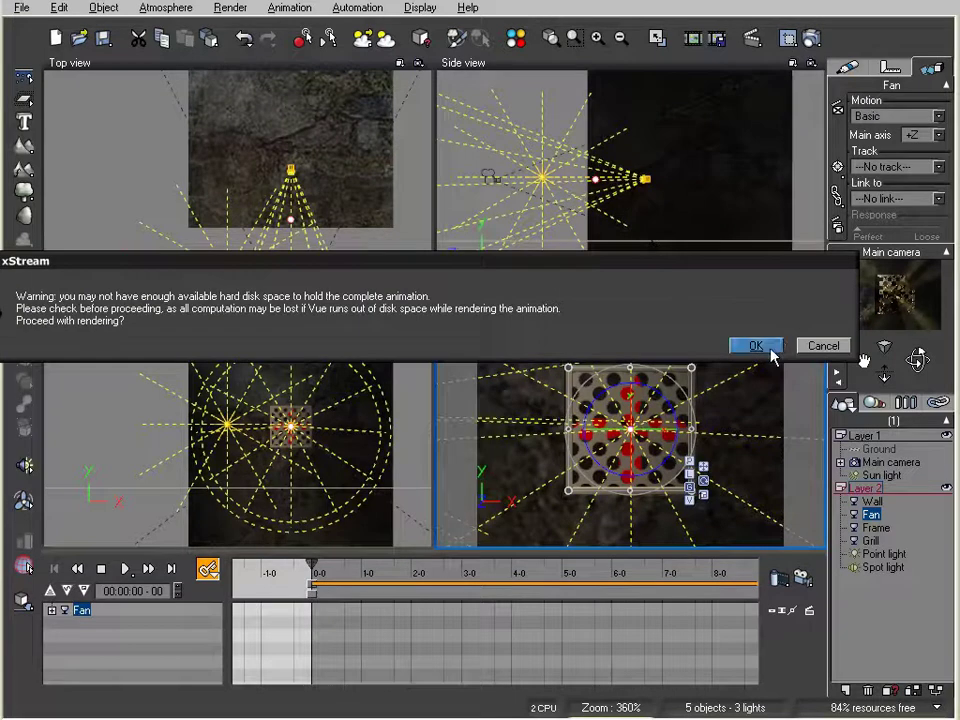
pyautogui.click(752, 345)
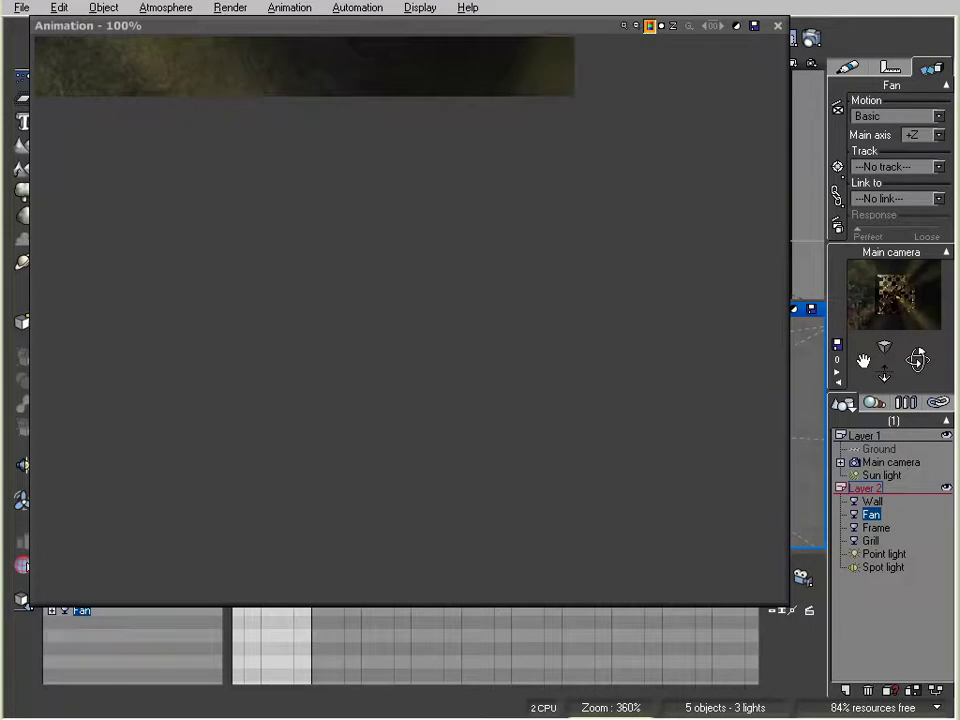
pyautogui.press('Escape')
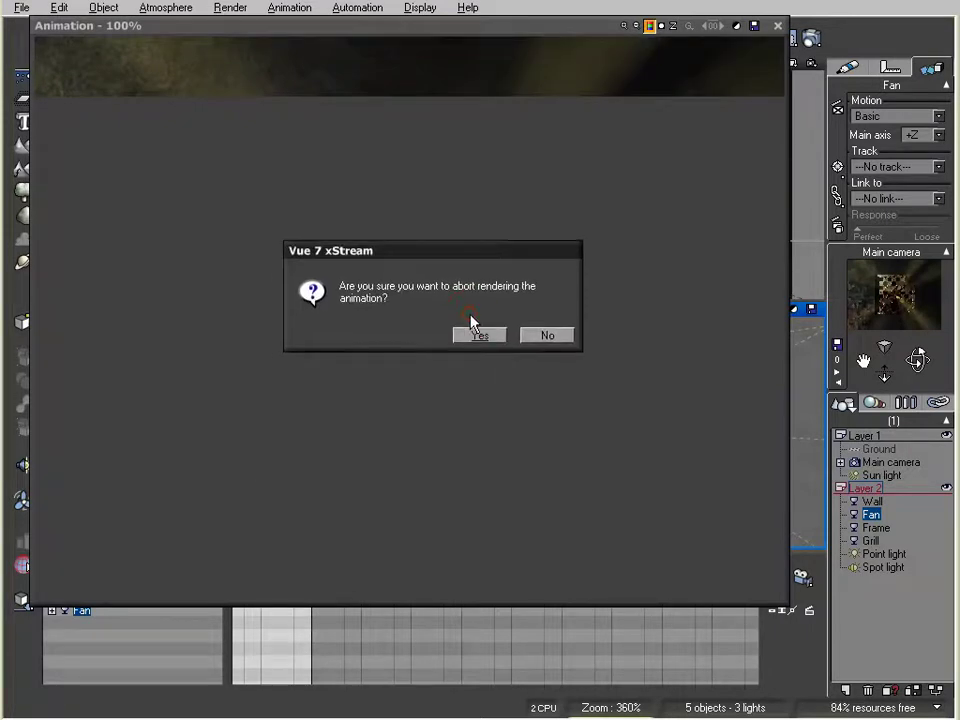
pyautogui.click(489, 340)
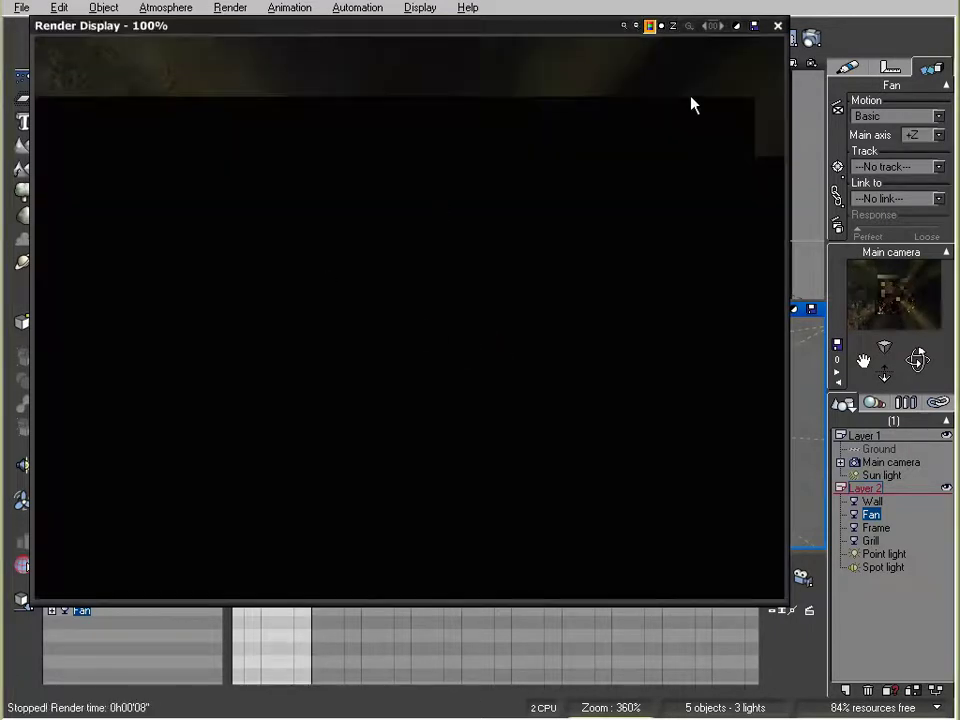
pyautogui.click(778, 25)
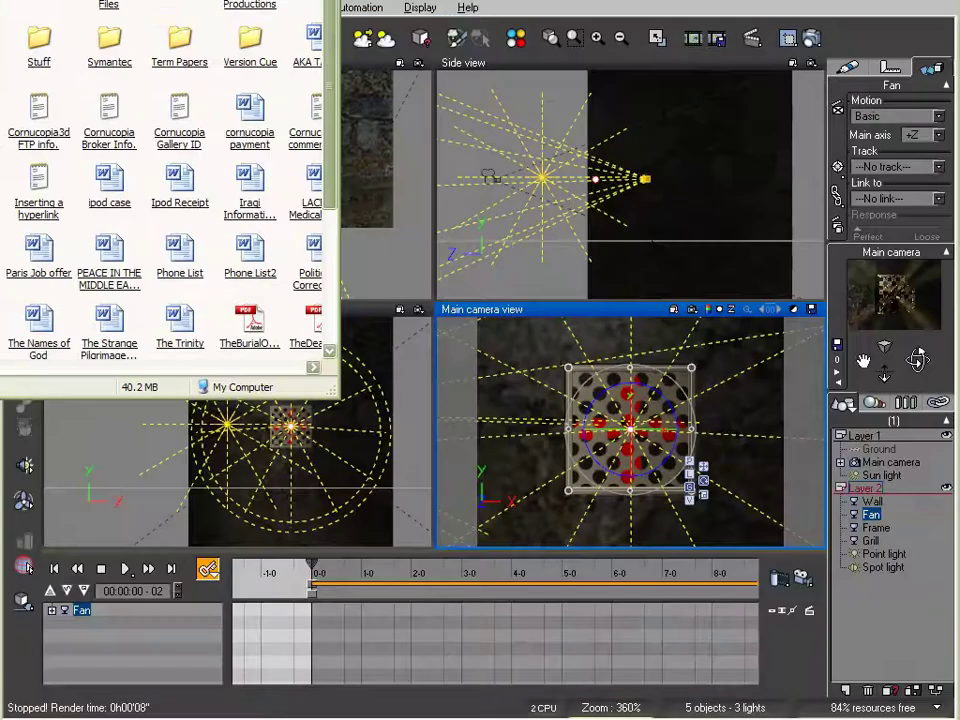
# Switch to the file explorer window, enlarge it and open the My Pictures folder within My Documents.
pyautogui.moveTo(15, 0); pyautogui.dragTo(420, 0)
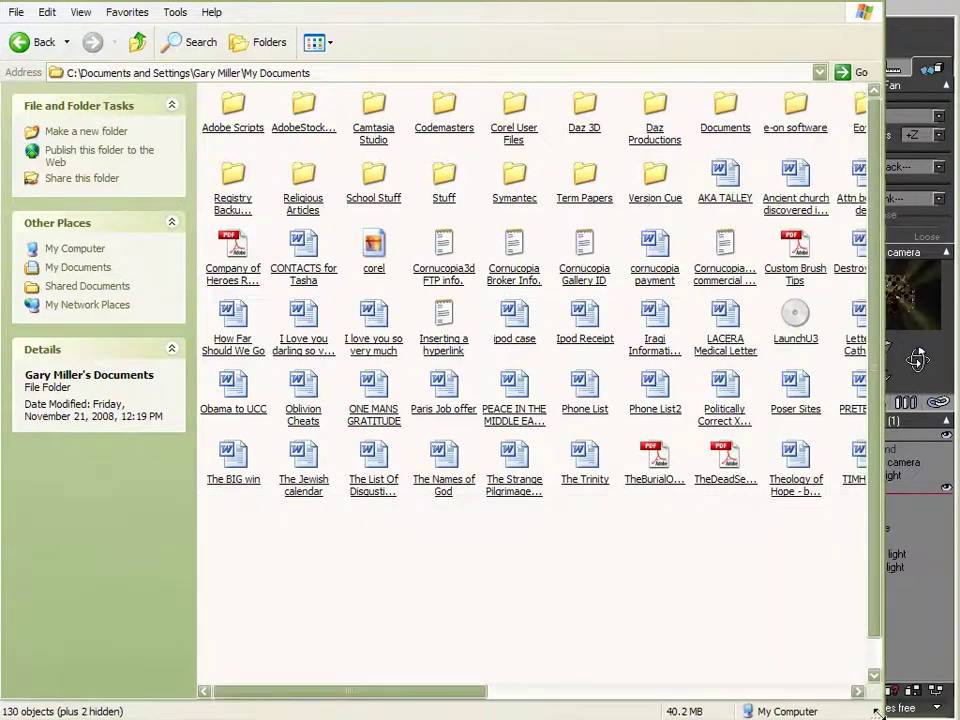
pyautogui.scroll(-1, 617, 300)
pyautogui.scroll(1, 636, 246)
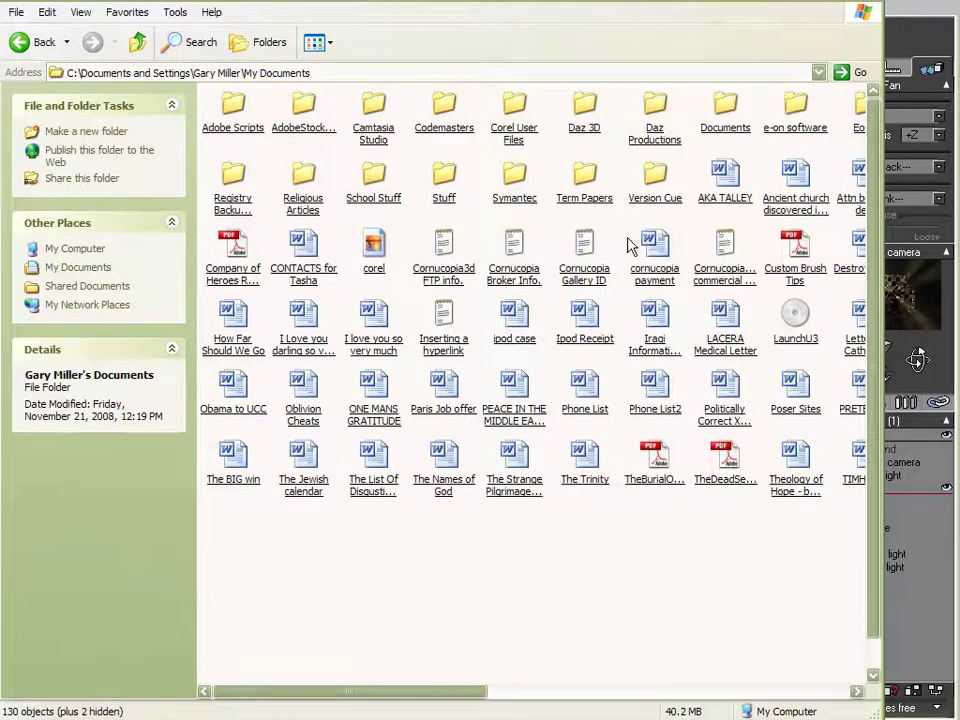
pyautogui.scroll(-1, 646, 242)
pyautogui.click(648, 212)
pyautogui.click(876, 190)
pyautogui.moveTo(876, 190); pyautogui.dragTo(881, 140)
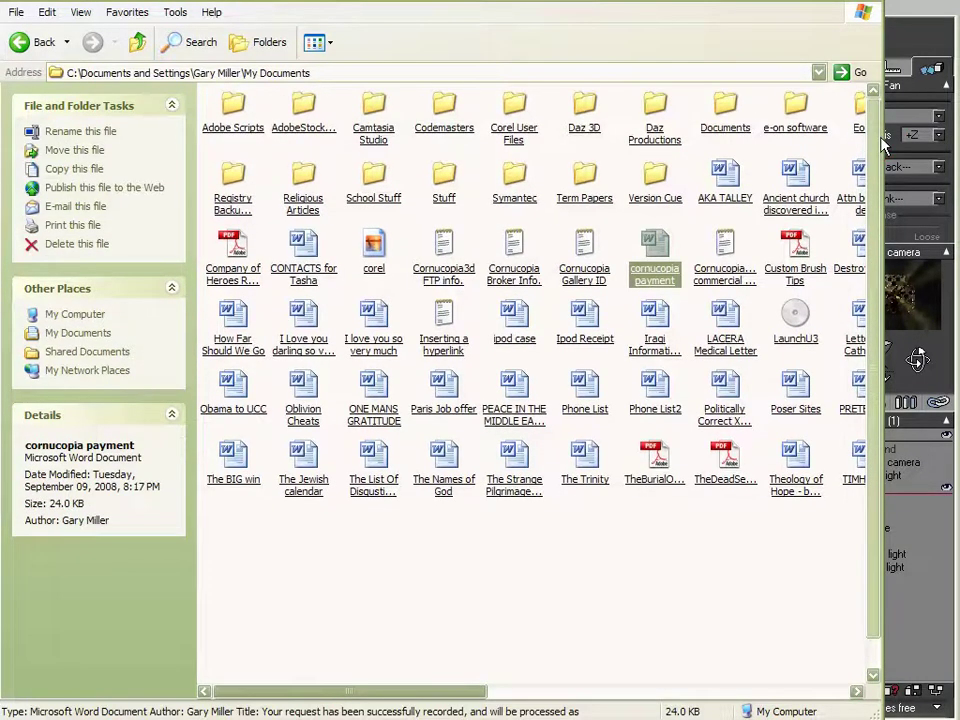
pyautogui.scroll(-1, 424, 222)
pyautogui.click(440, 218)
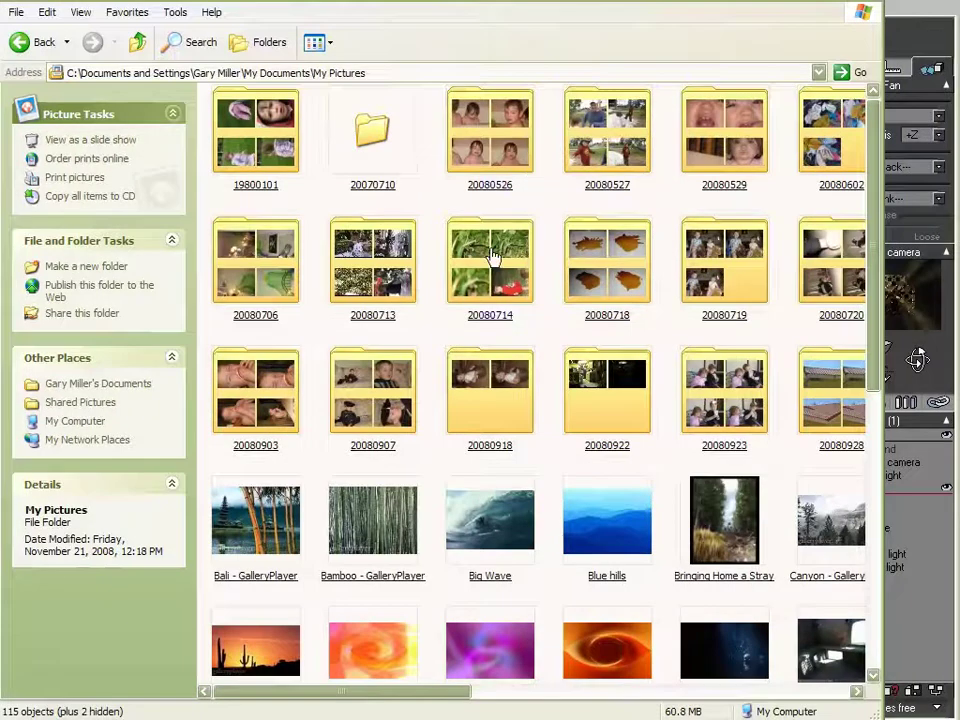
# Browse to the Vue 7 xStream folder inside e-on software, then return to the Vue scene and deselect the Fan.
pyautogui.click(491, 258)
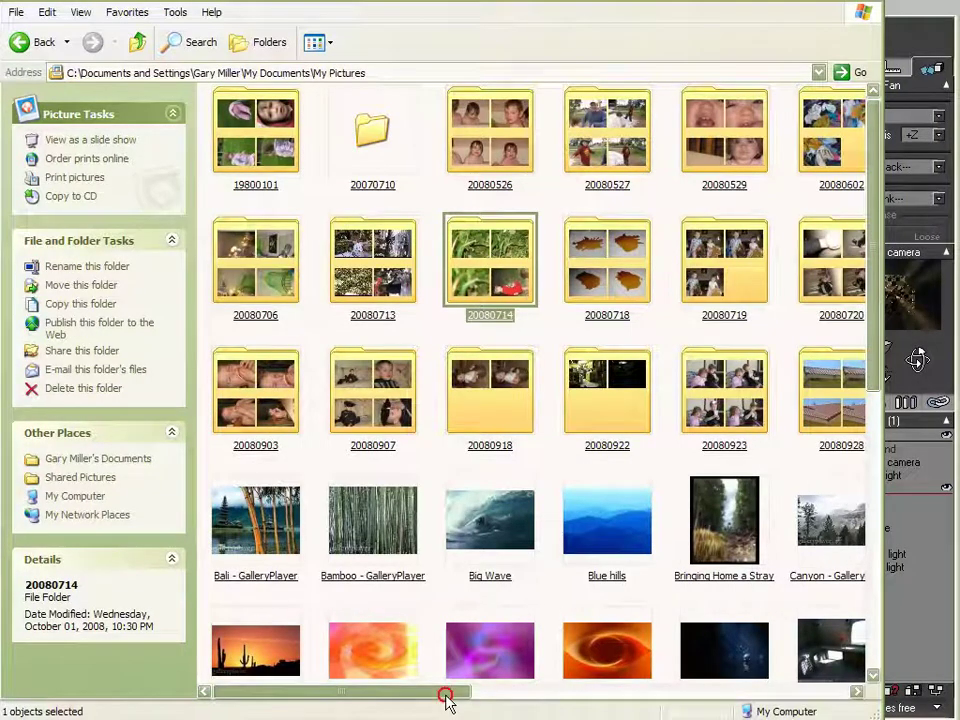
pyautogui.moveTo(446, 696); pyautogui.dragTo(732, 695)
pyautogui.doubleClick(320, 352)
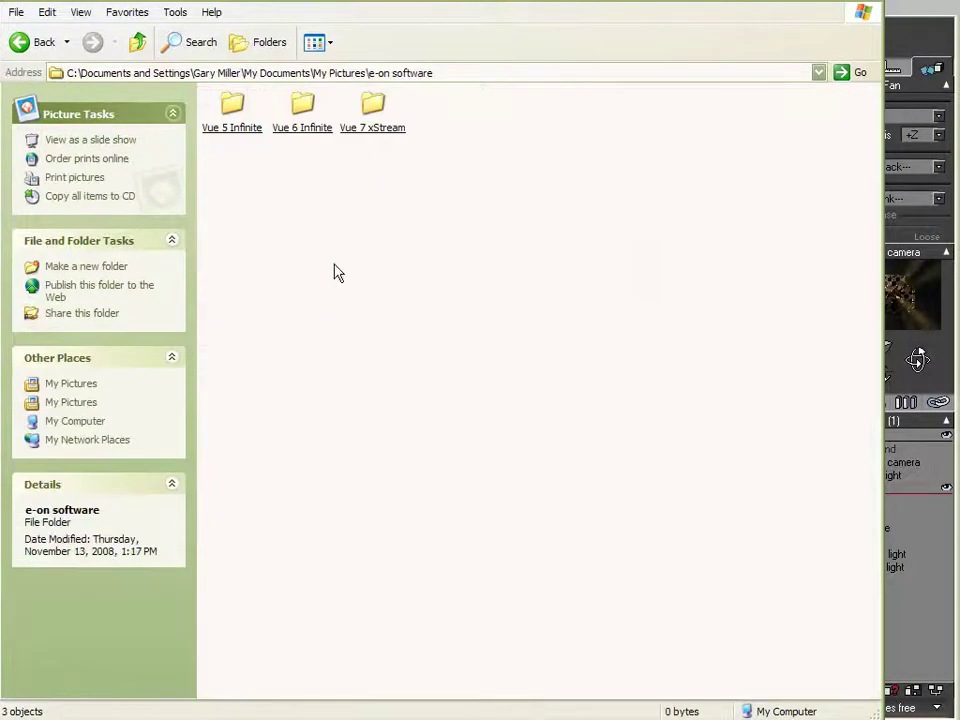
pyautogui.click(390, 109)
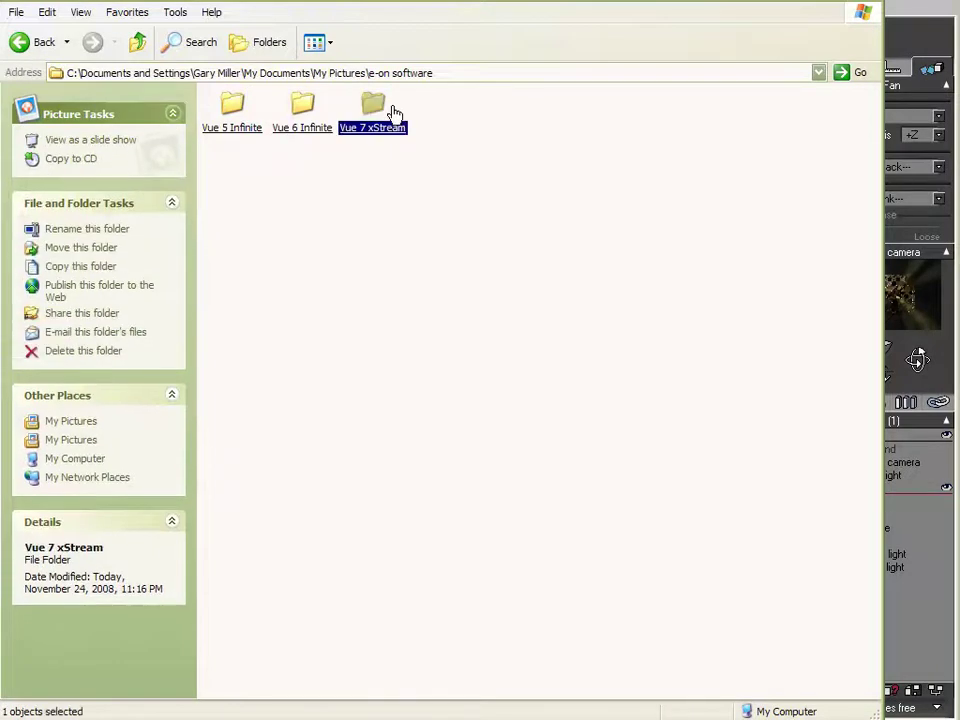
pyautogui.doubleClick(388, 109)
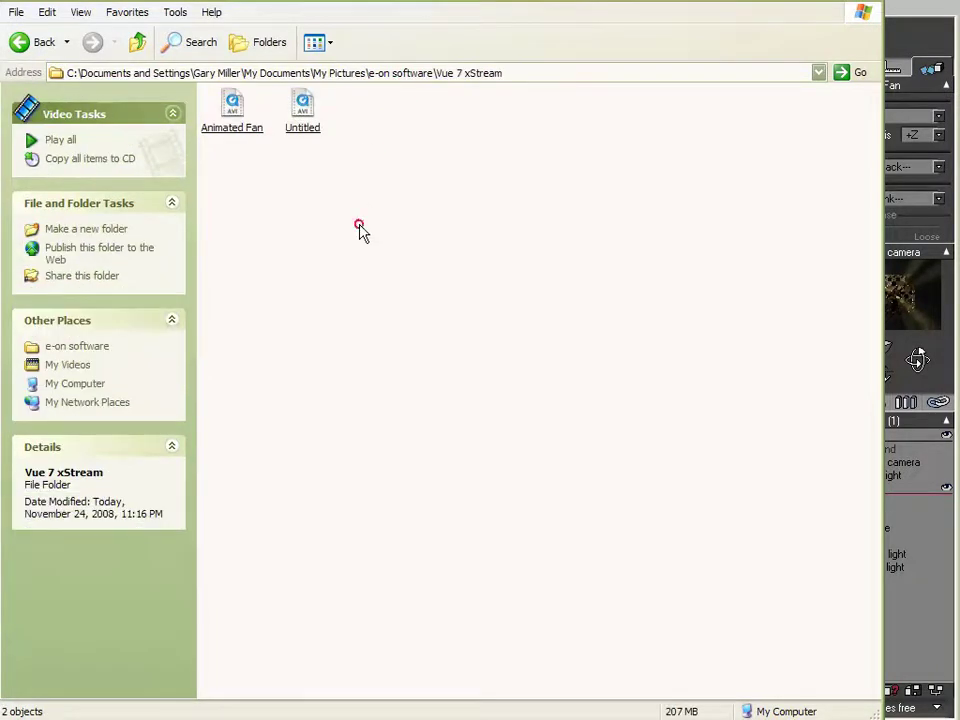
pyautogui.click(827, 1)
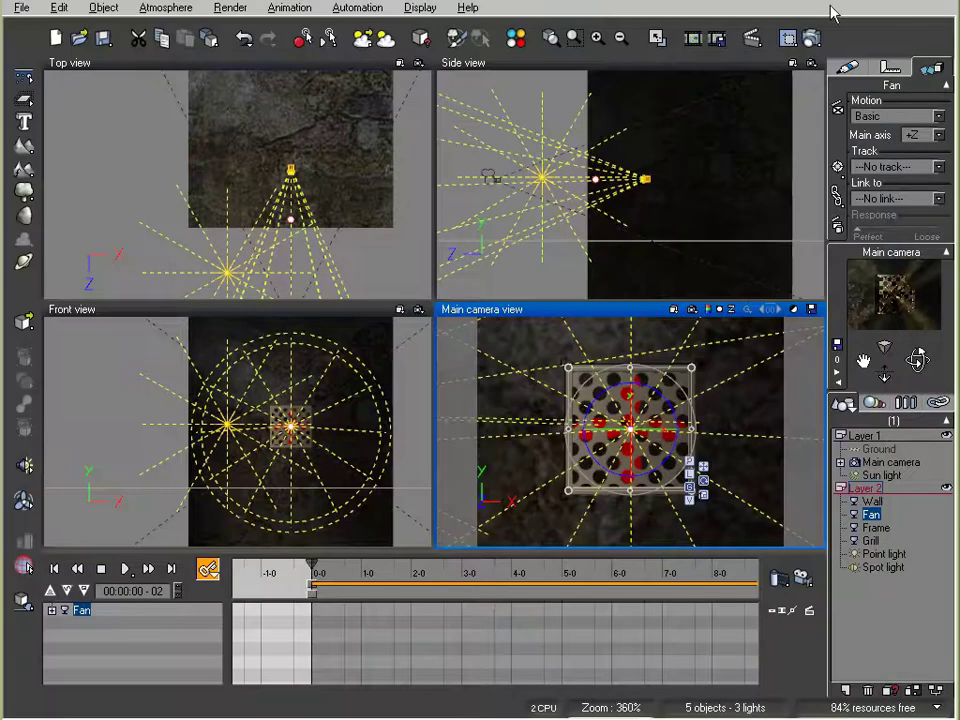
pyautogui.click(901, 641)
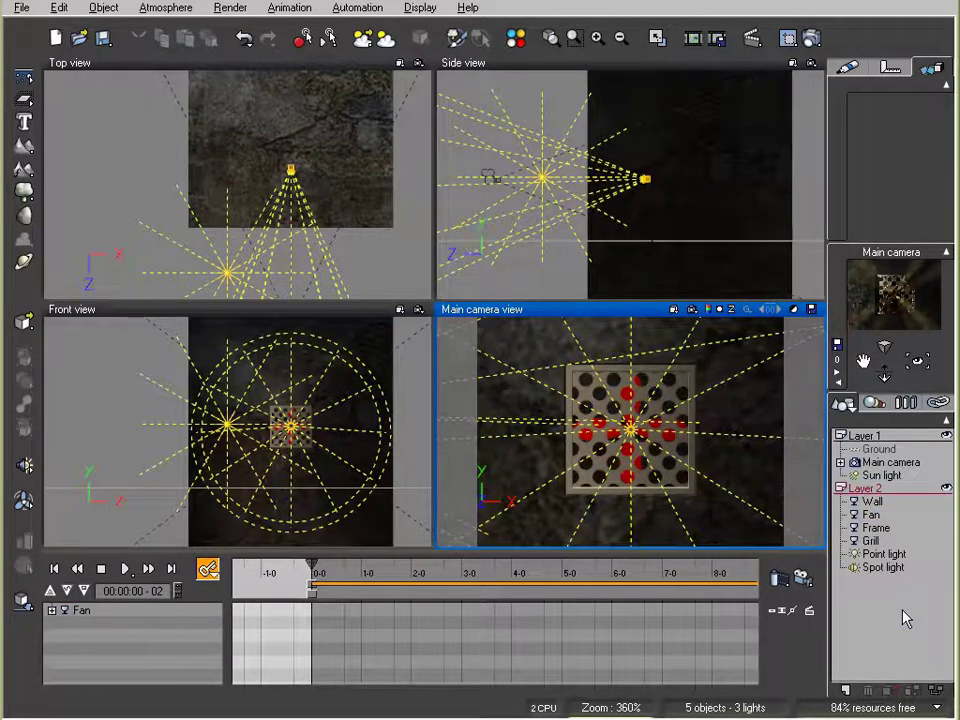